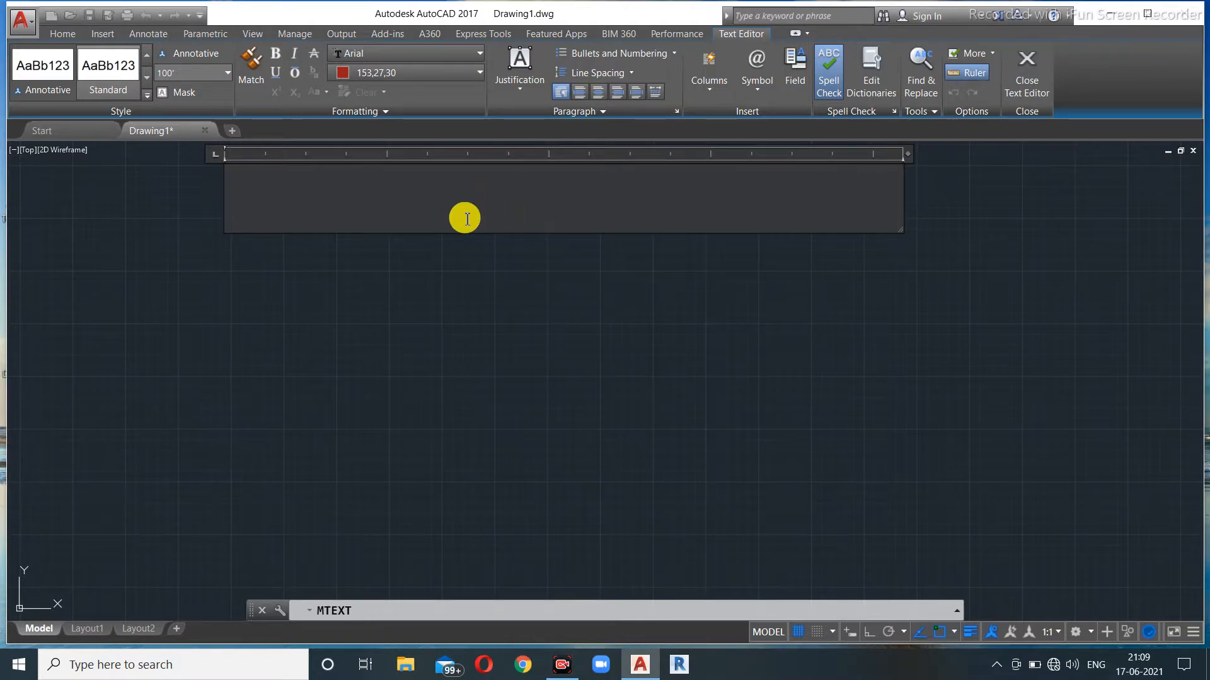
Enter the heading "polygons" in the open multiline text and start a new line beneath it.
text(polygons)
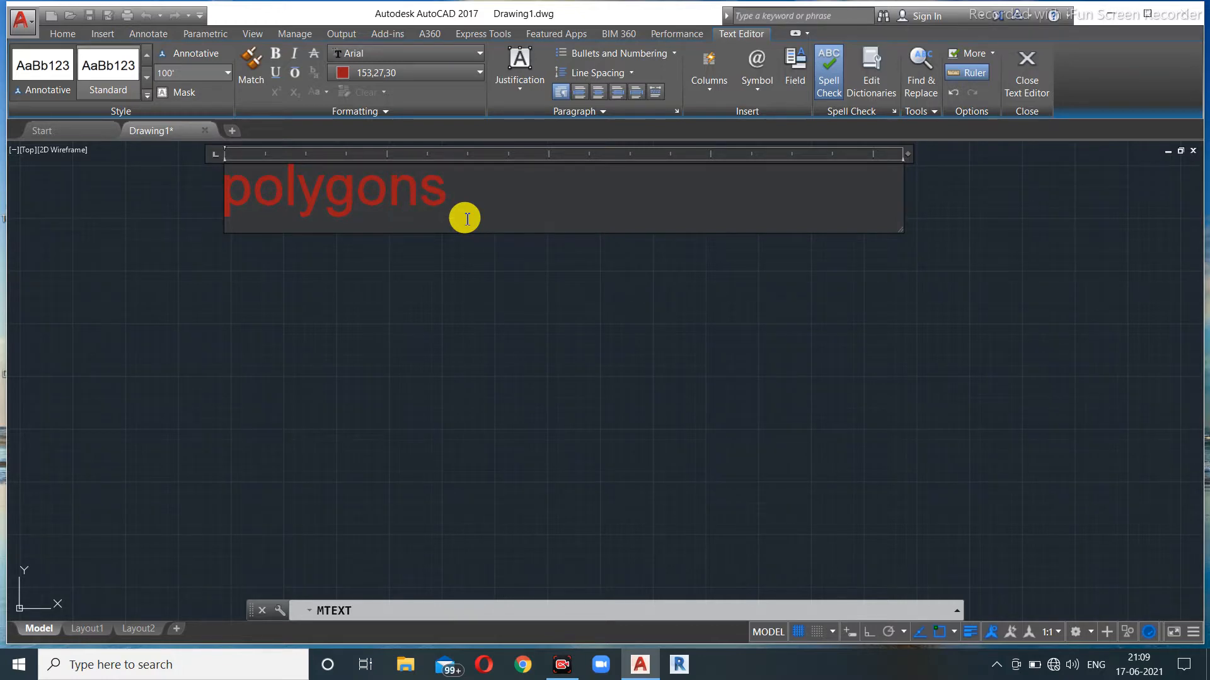
key(Return)
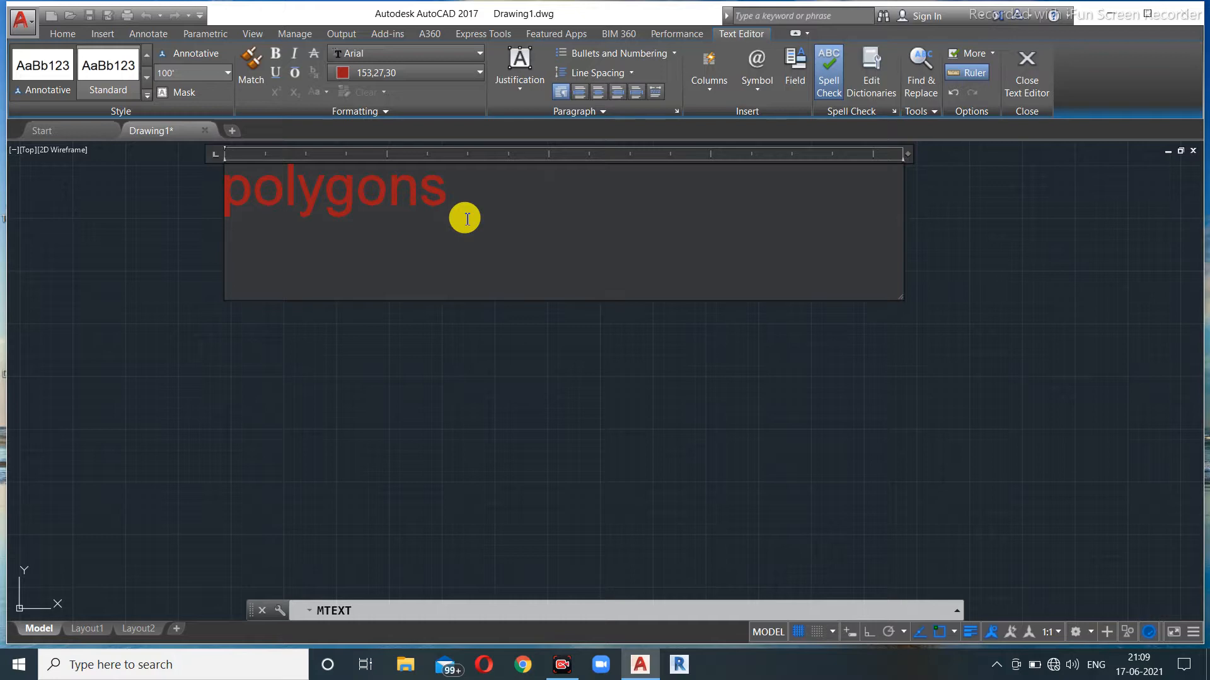
Add the lines "min sides:3" and "max sides:1024" beneath the polygons heading.
text(min s)
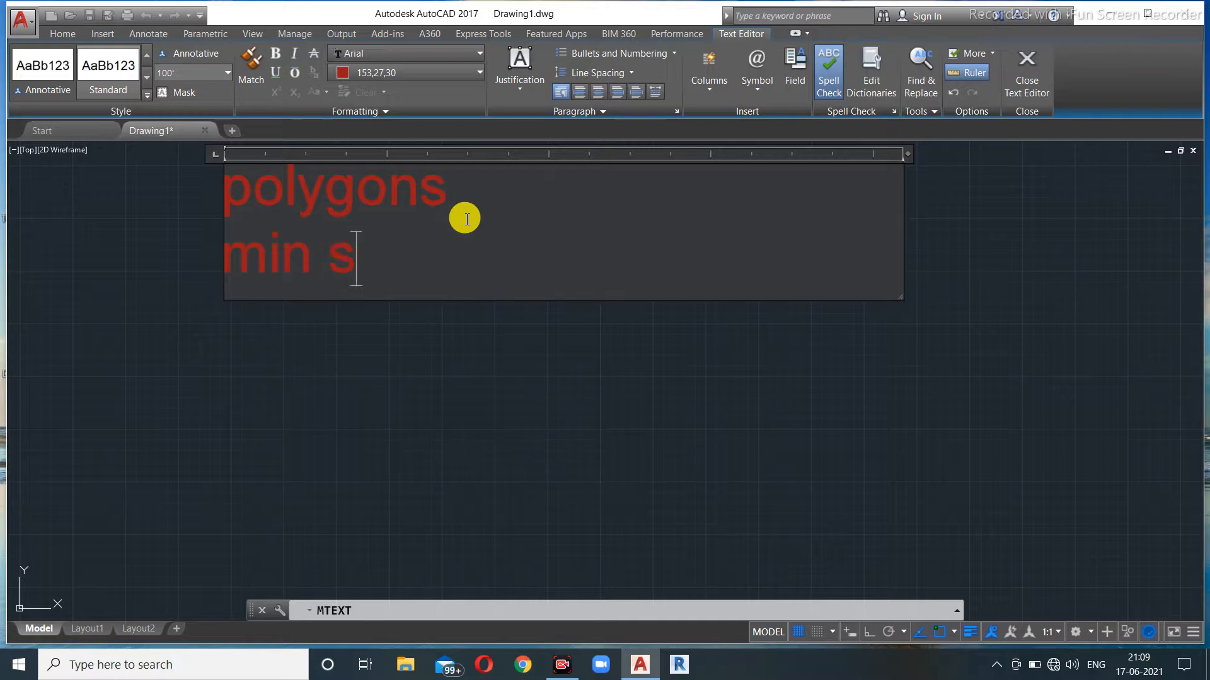
text(ides:3)
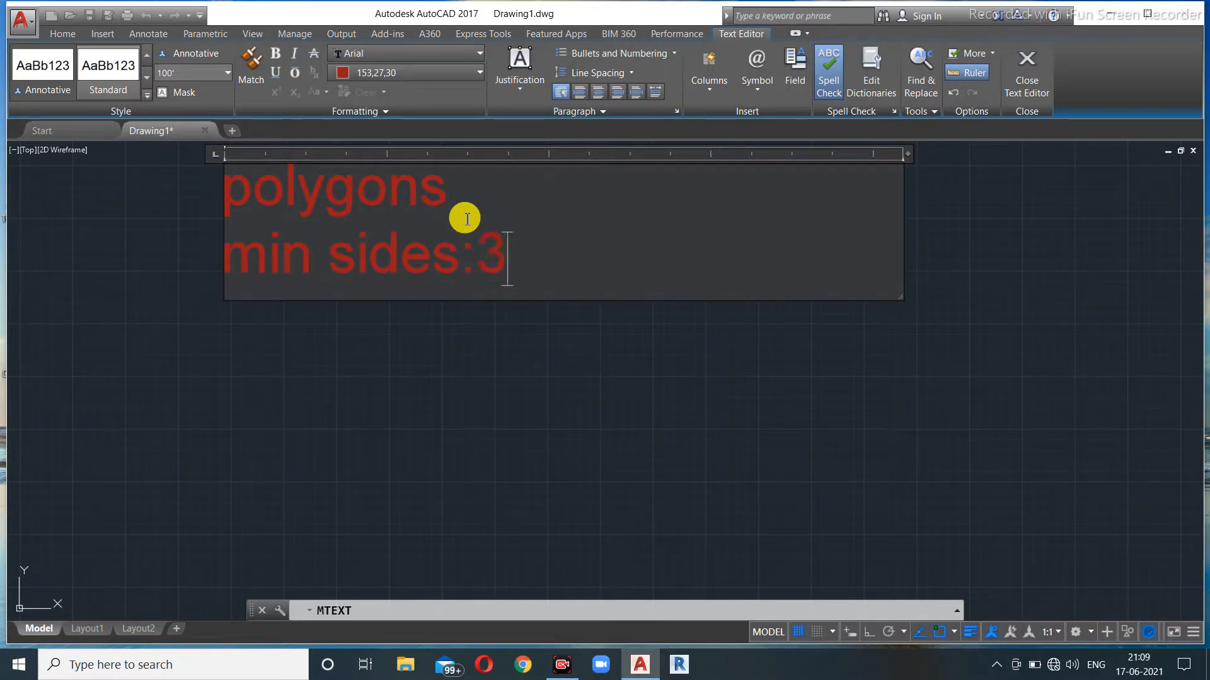
key(Return)
text(,)
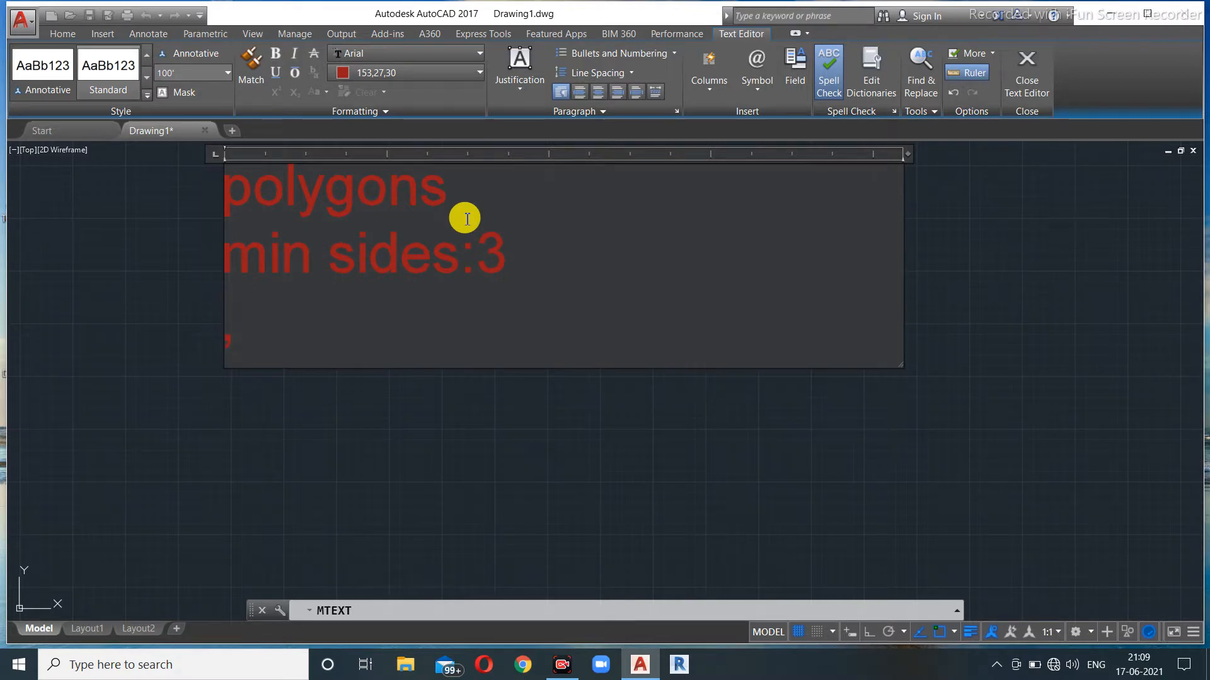
text(max side)
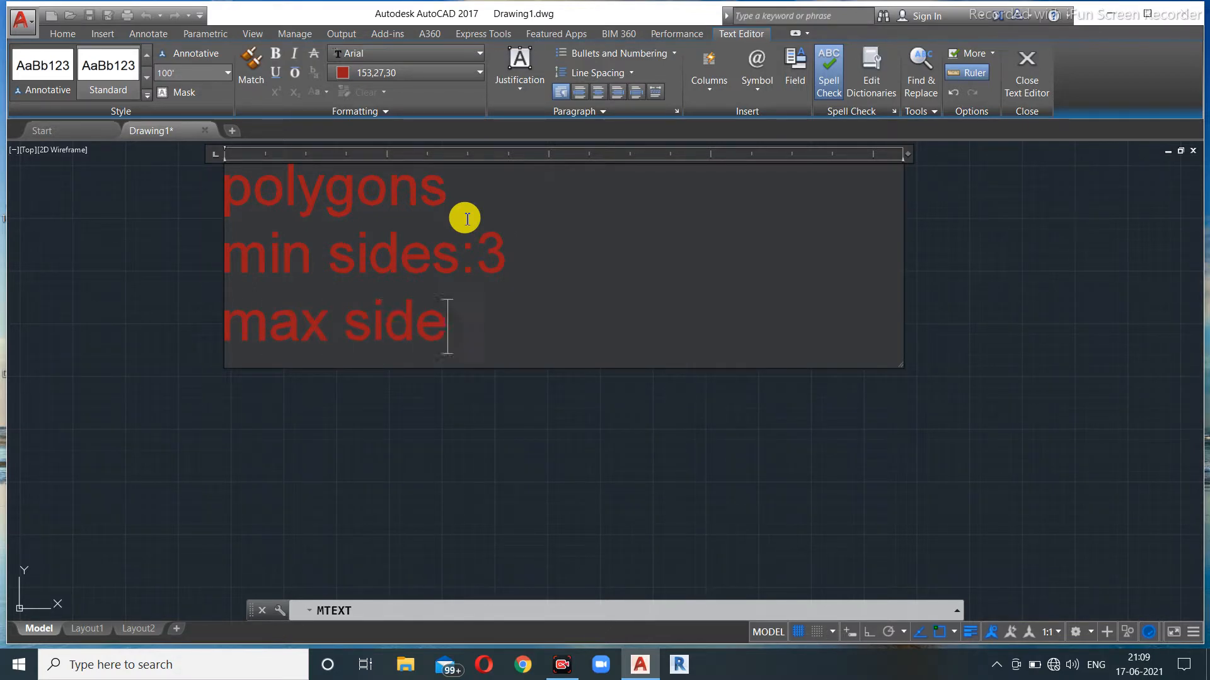
text(s:1024)
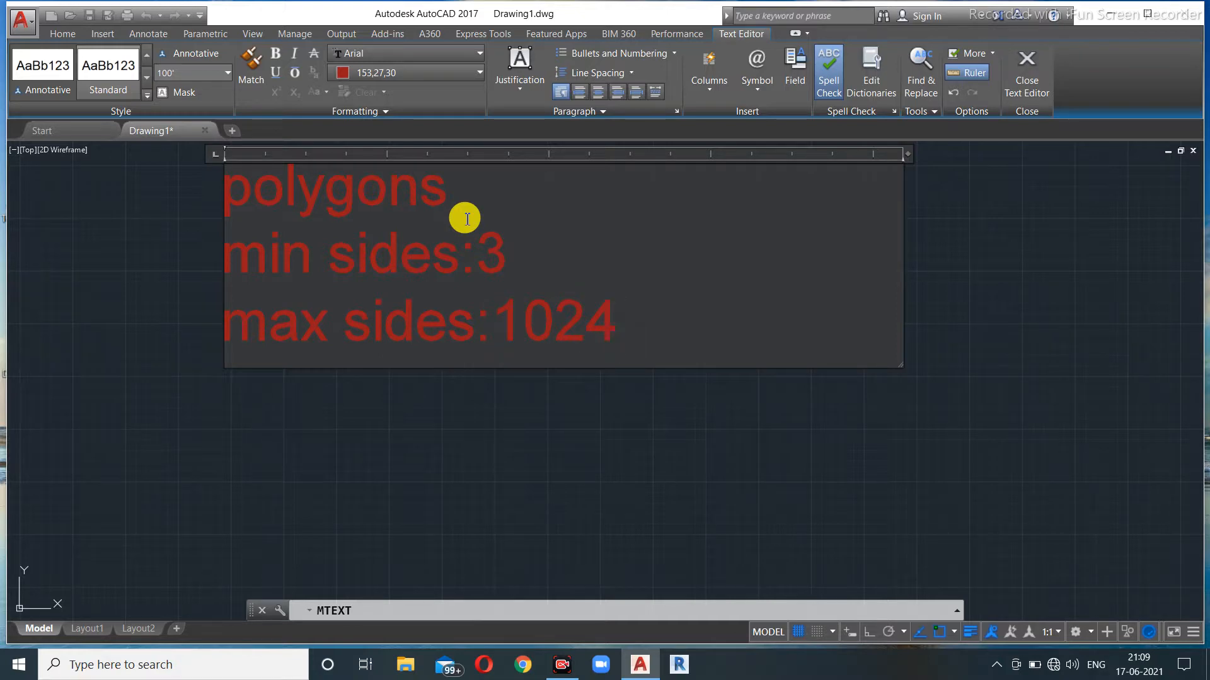
Delete the minimum and maximum sides lines, keeping only the polygons heading.
key(BackSpace)
key(BackSpace)
key(BackSpace)
key(BackSpace)
key(BackSpace)
key(BackSpace)
key(BackSpace)
key(BackSpace)
key(BackSpace)
key(BackSpace)
key(BackSpace)
key(BackSpace)
key(BackSpace)
key(BackSpace)
key(BackSpace)
key(BackSpace)
key(BackSpace)
key(BackSpace)
key(BackSpace)
key(BackSpace)
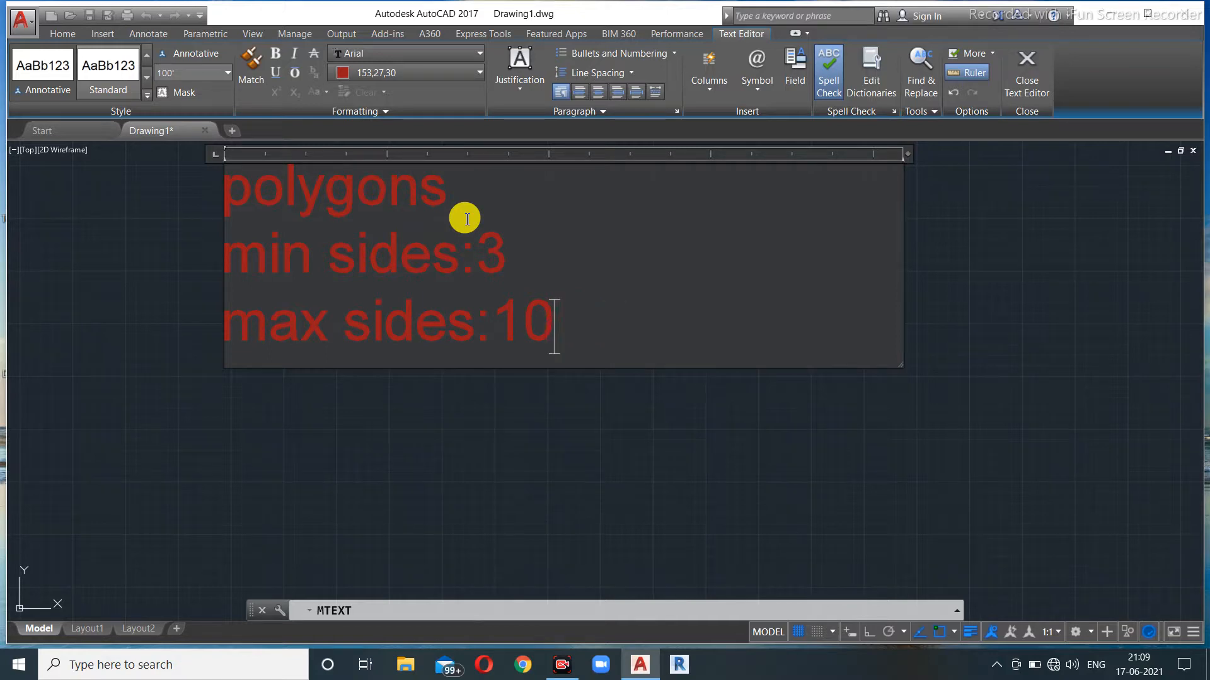
key(BackSpace)
key(BackSpace)
key(BackSpace)
key(BackSpace)
key(BackSpace)
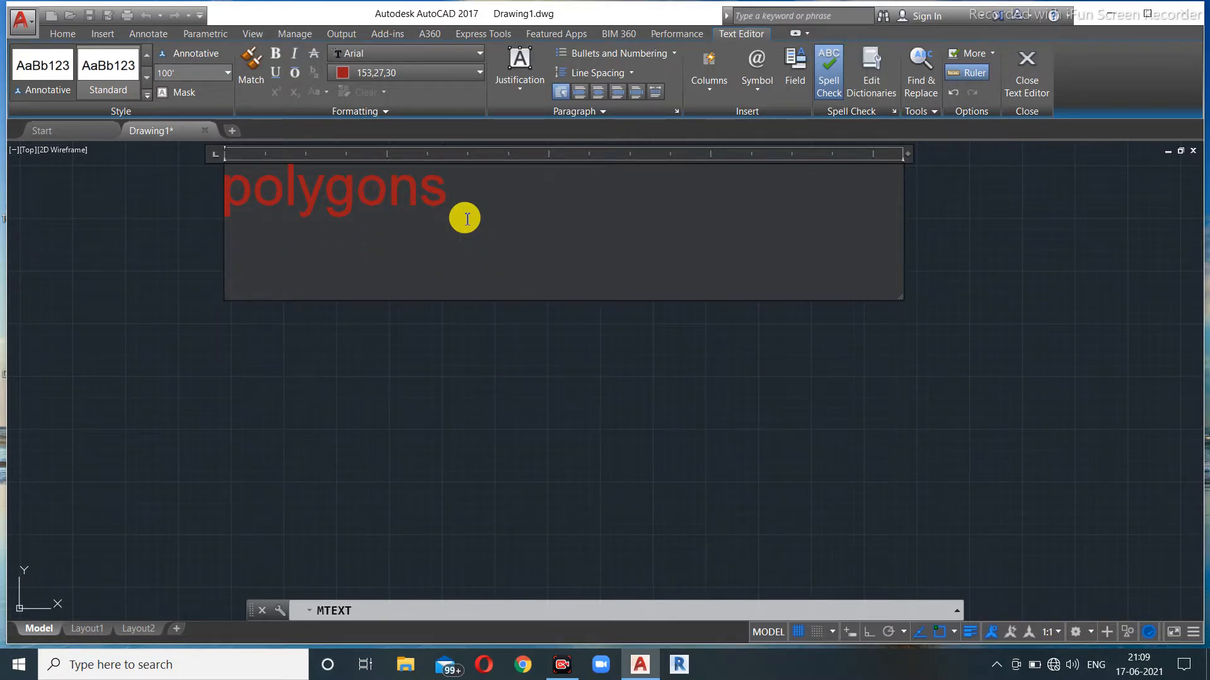
List the two polygon methods under the heading as "1)edge" and "2)centre point : circles".
text(1)edge)
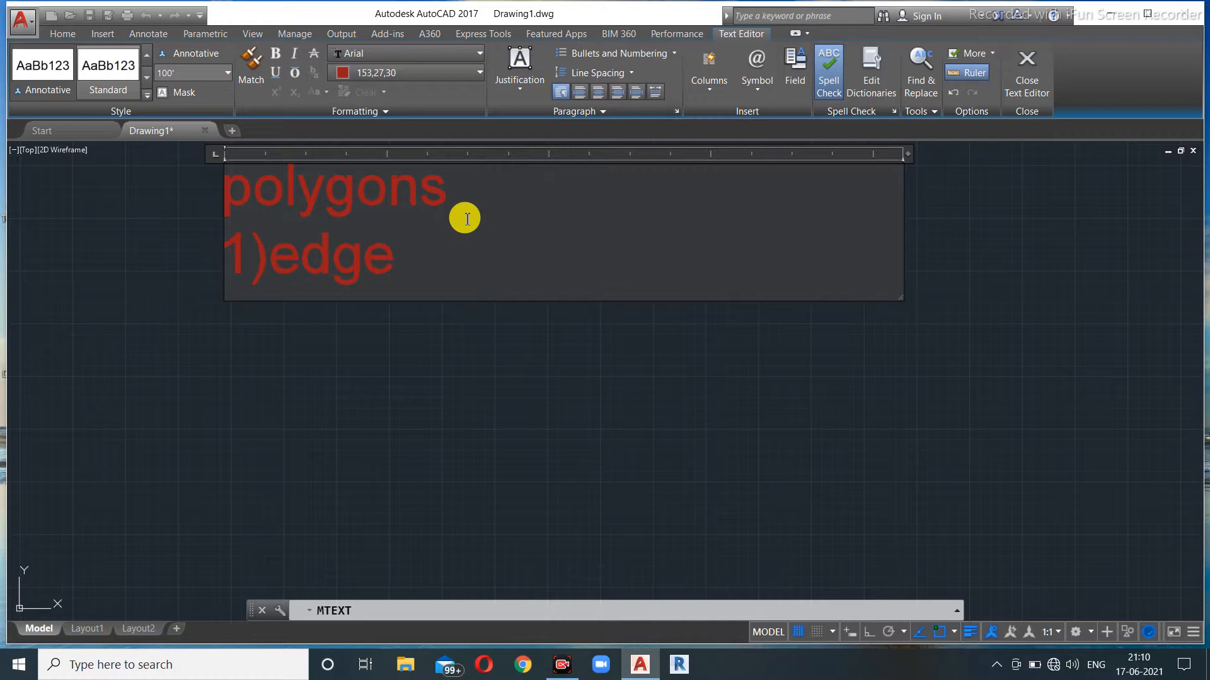
key(Return)
text(2)centre point :)
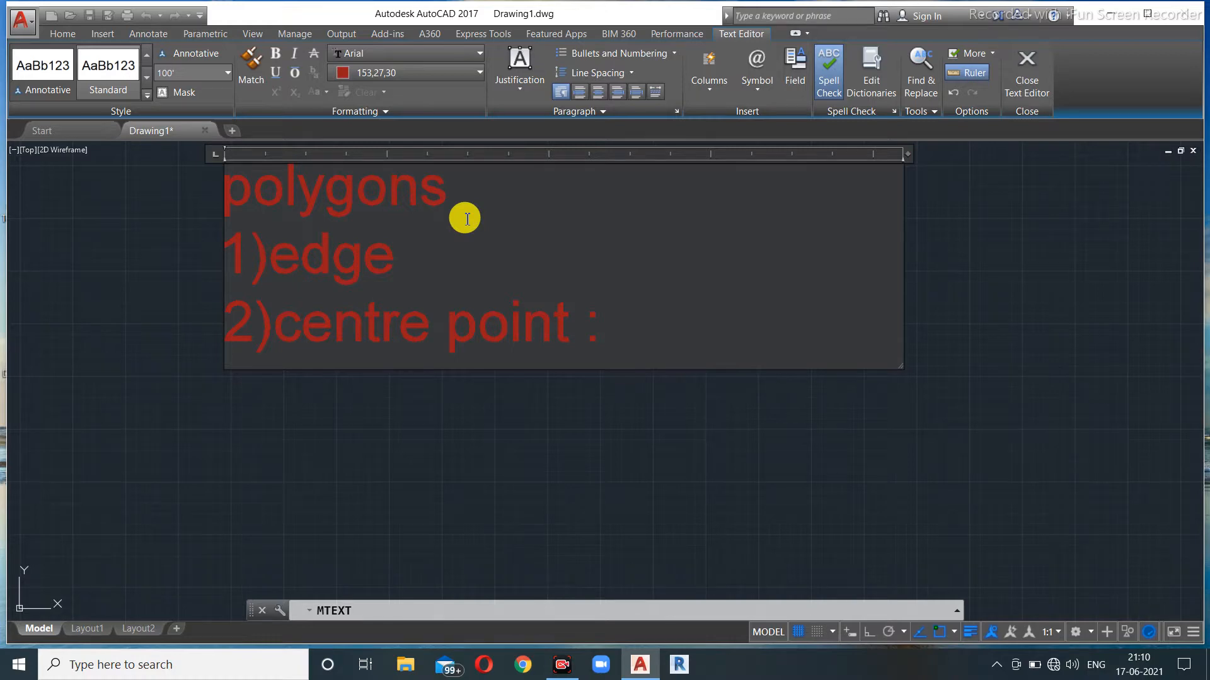
text( circles)
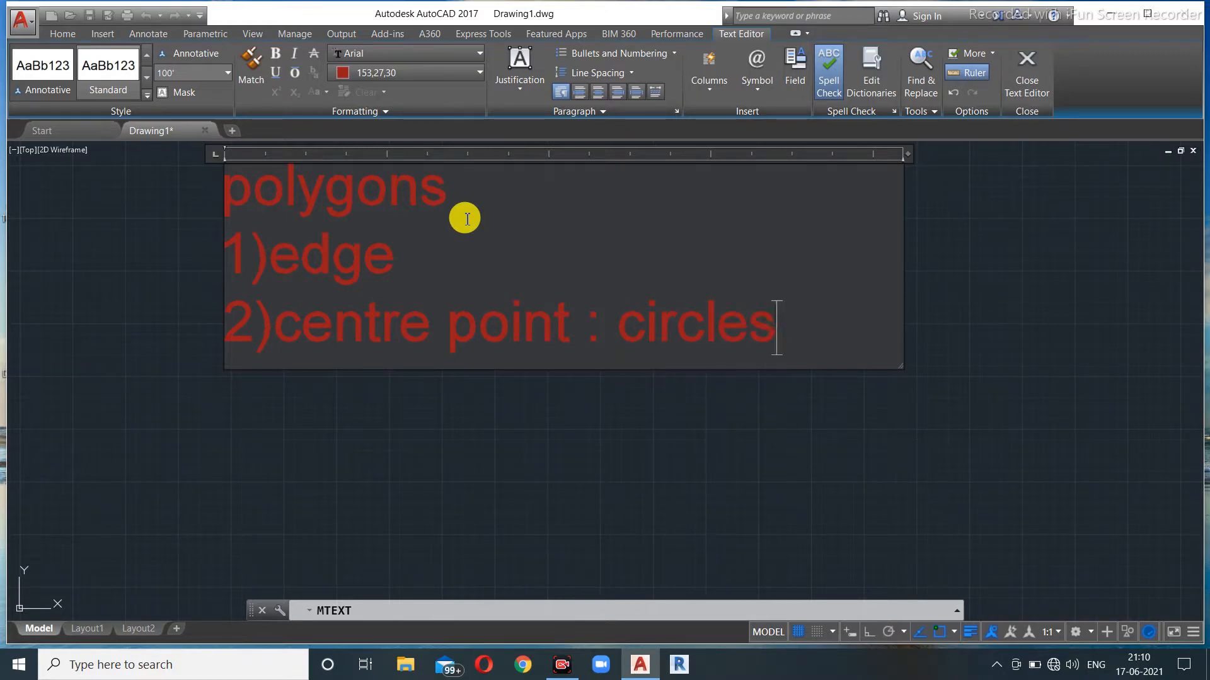
Add the sub-item "2a)inscribed in acircle:" below the centre point line.
key(Return)
text(2a)
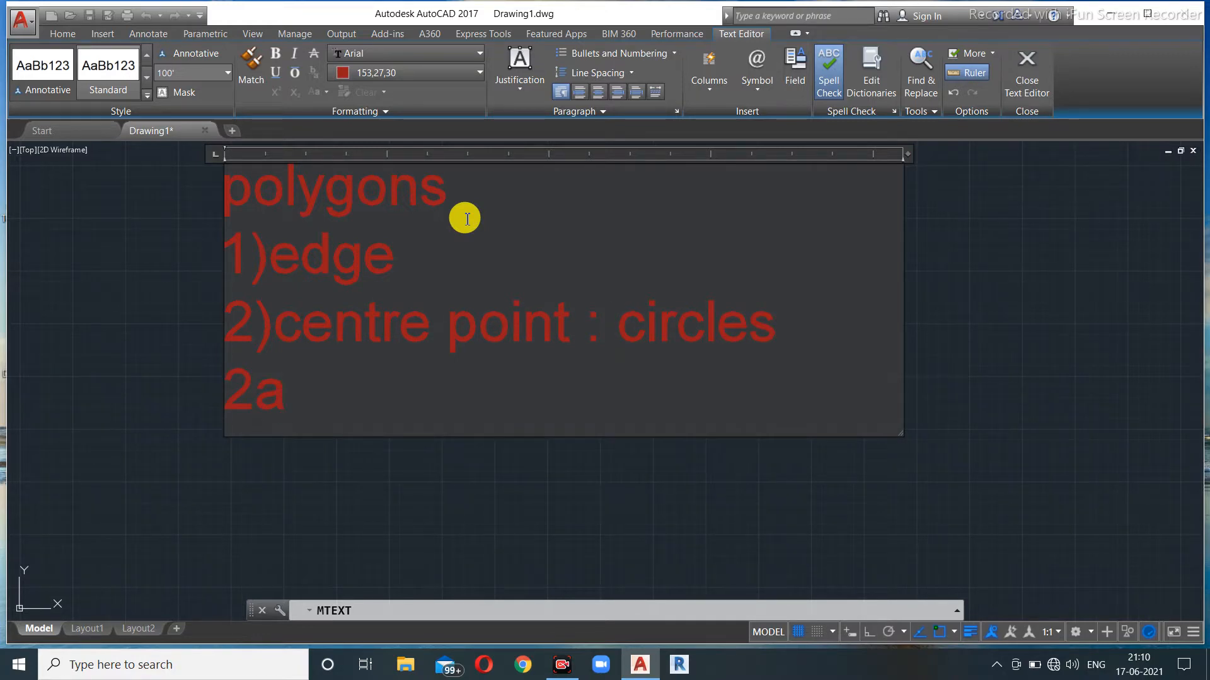
text()inscri)
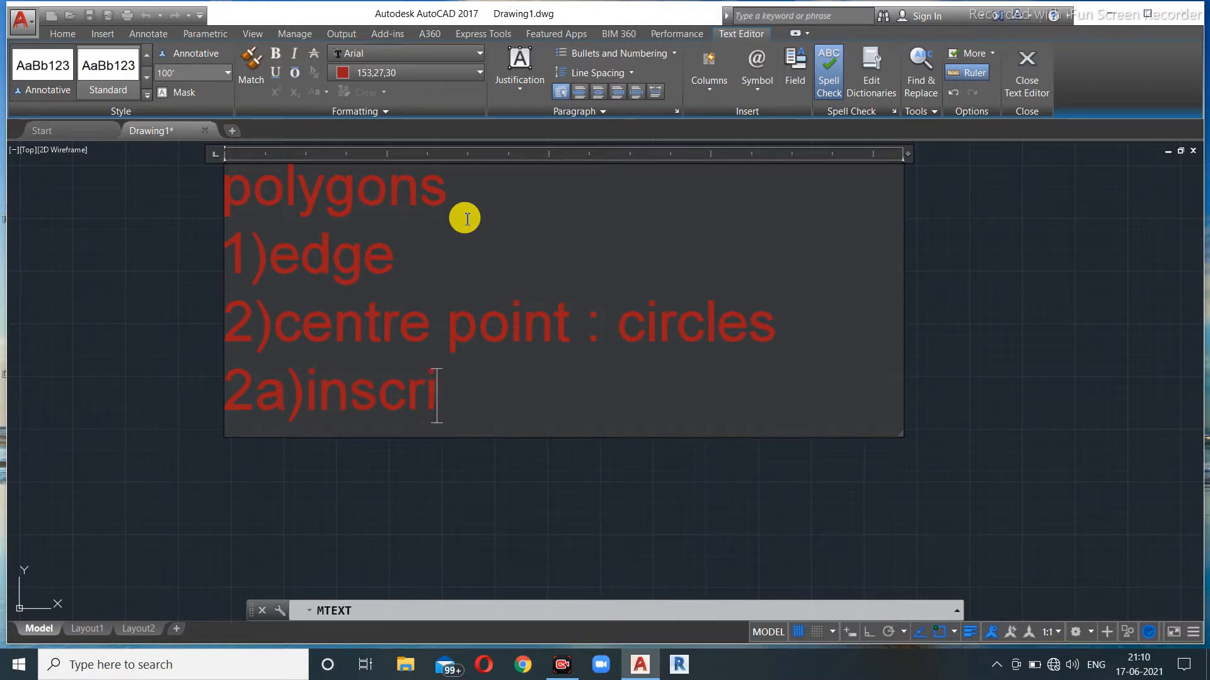
text(bed in a)
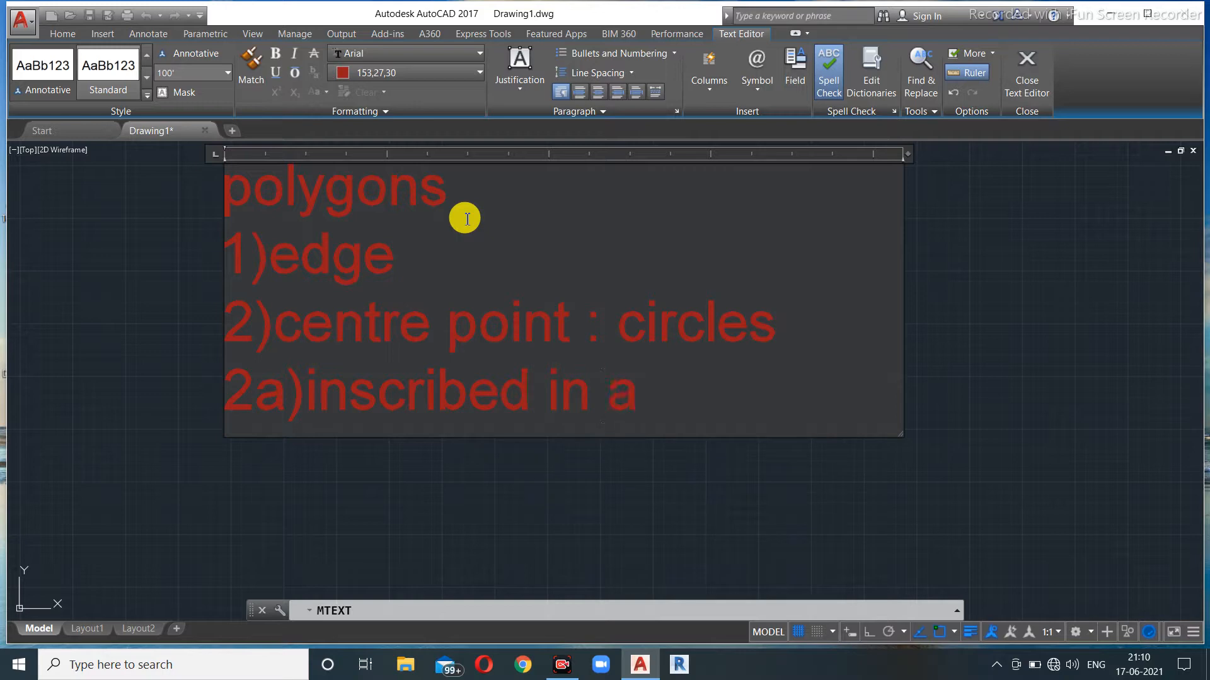
text(circle:)
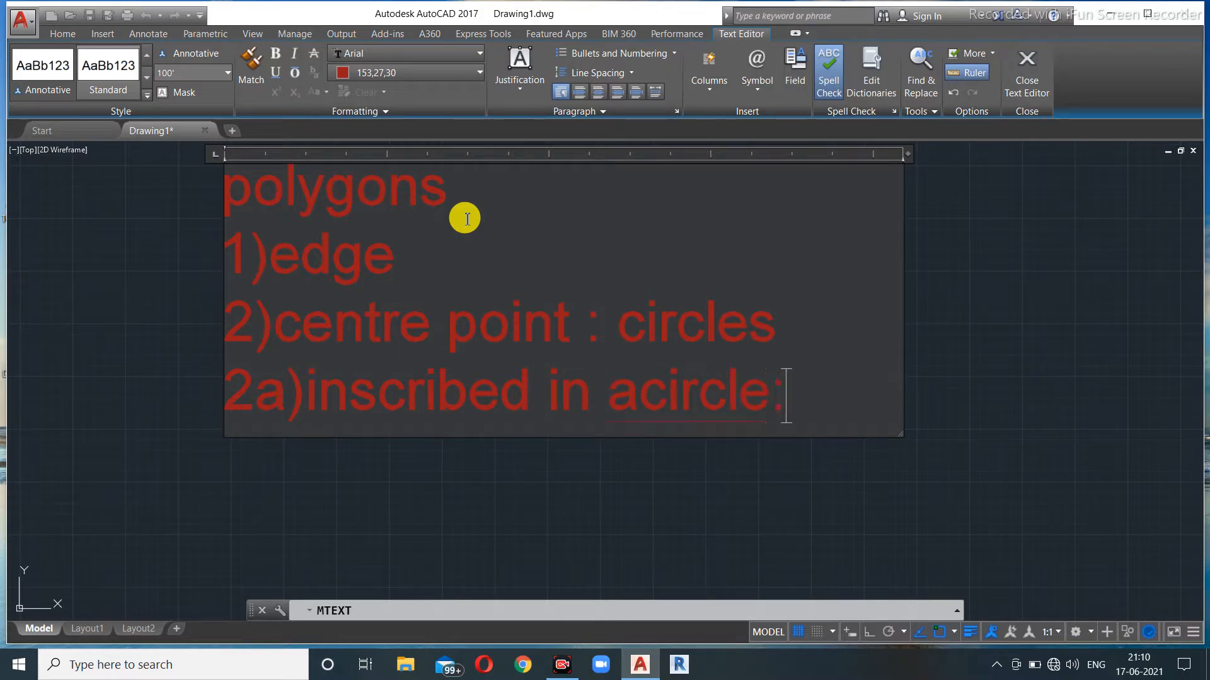
Describe item 2a as "distance between centre point of polygon and its vertex" and finish the text.
key(Return)
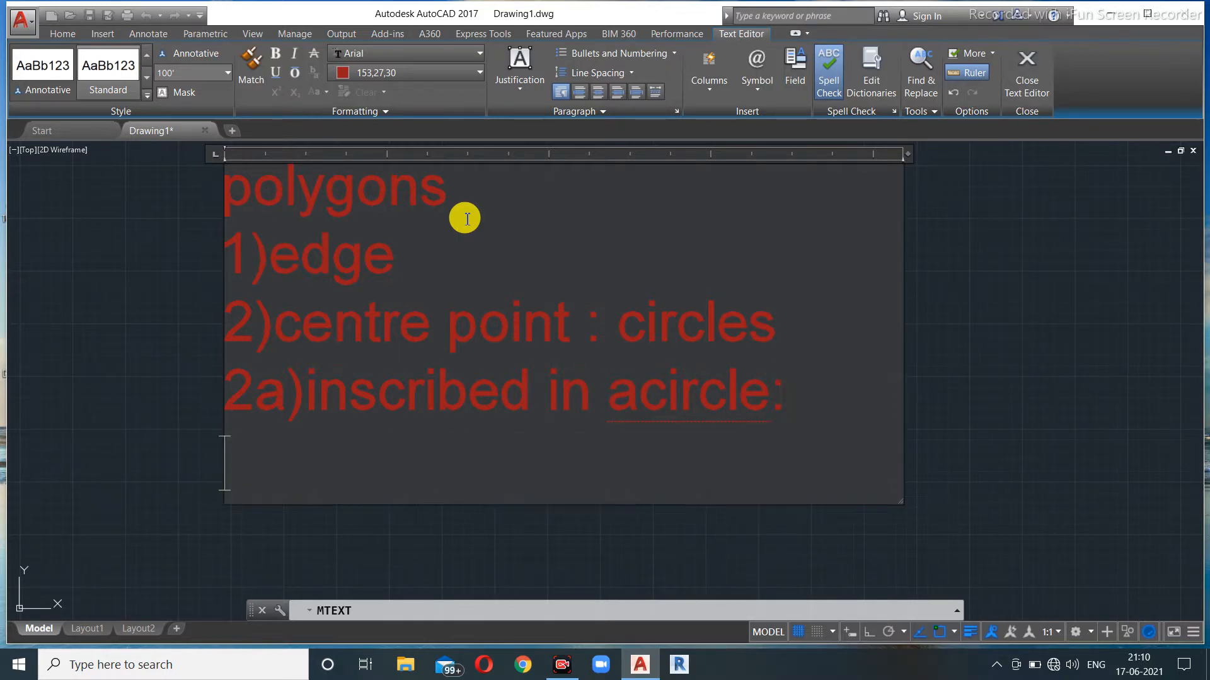
text(distan)
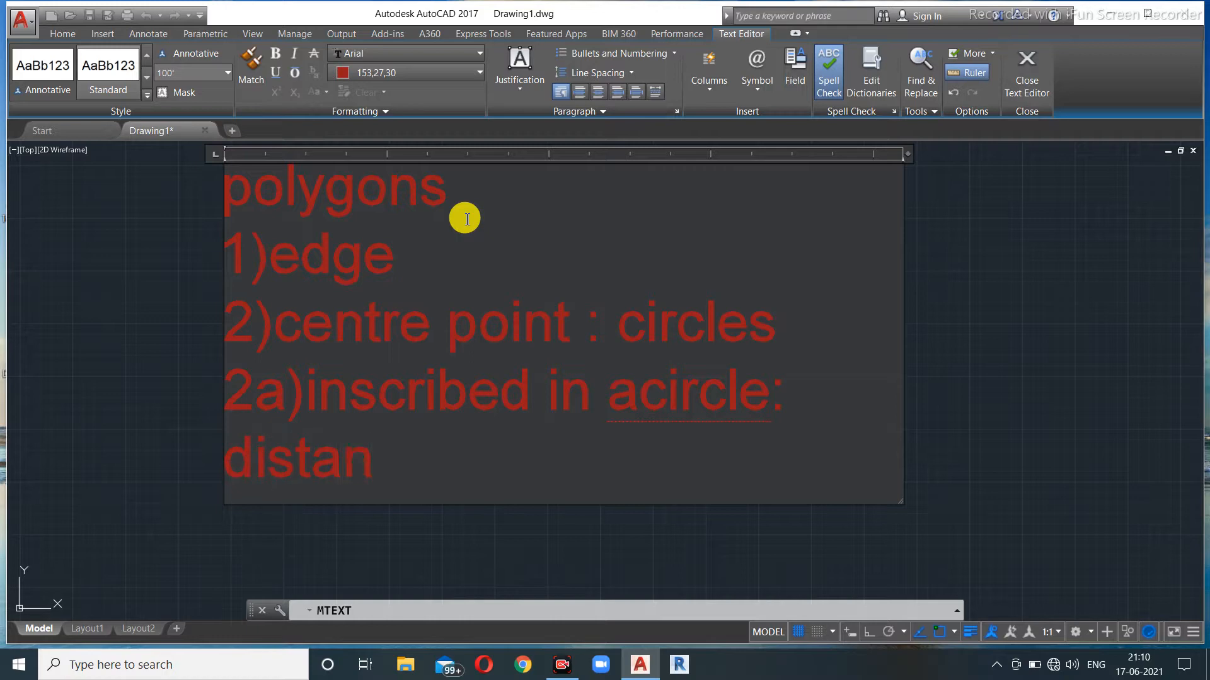
text(ce betww)
key(BackSpace)
text(e)
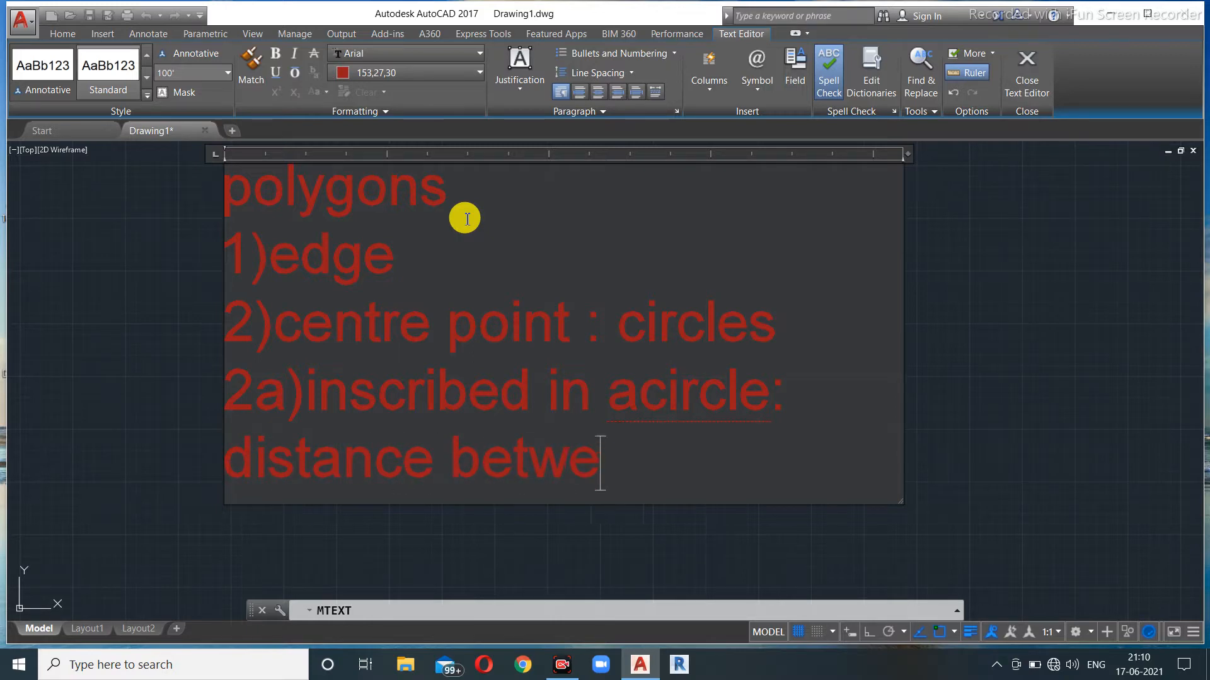
text(en centre point of)
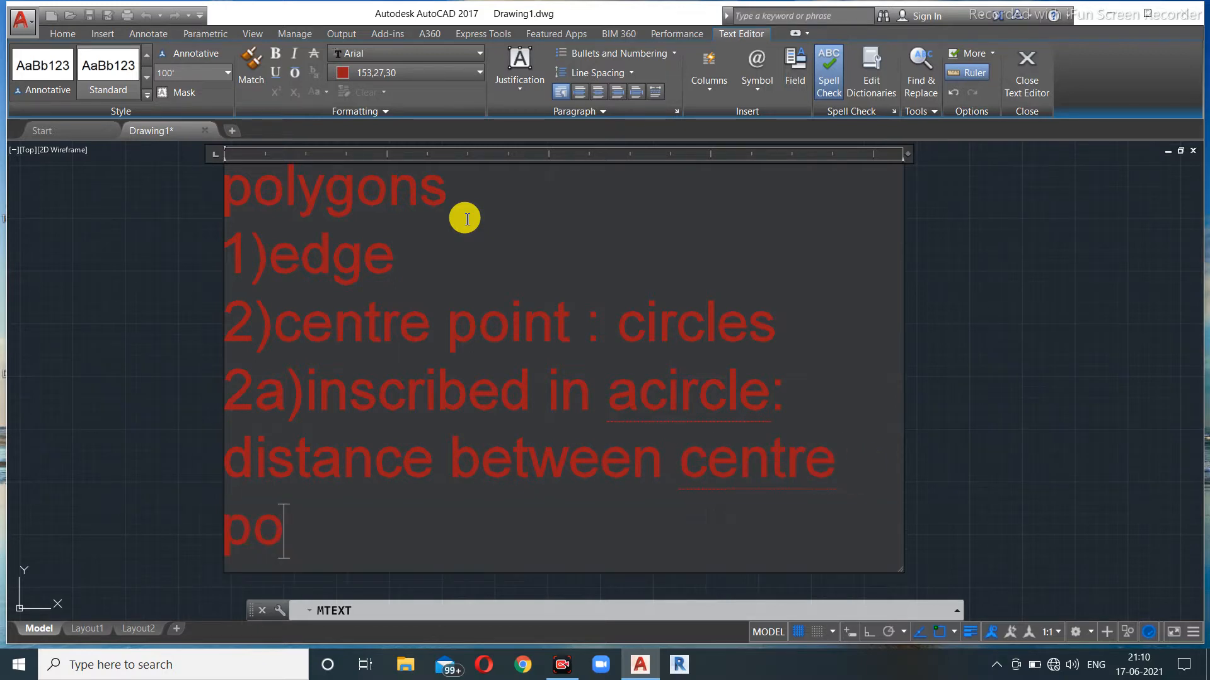
text( ci)
key(BackSpace)
key(BackSpace)
text(polygon and its ve)
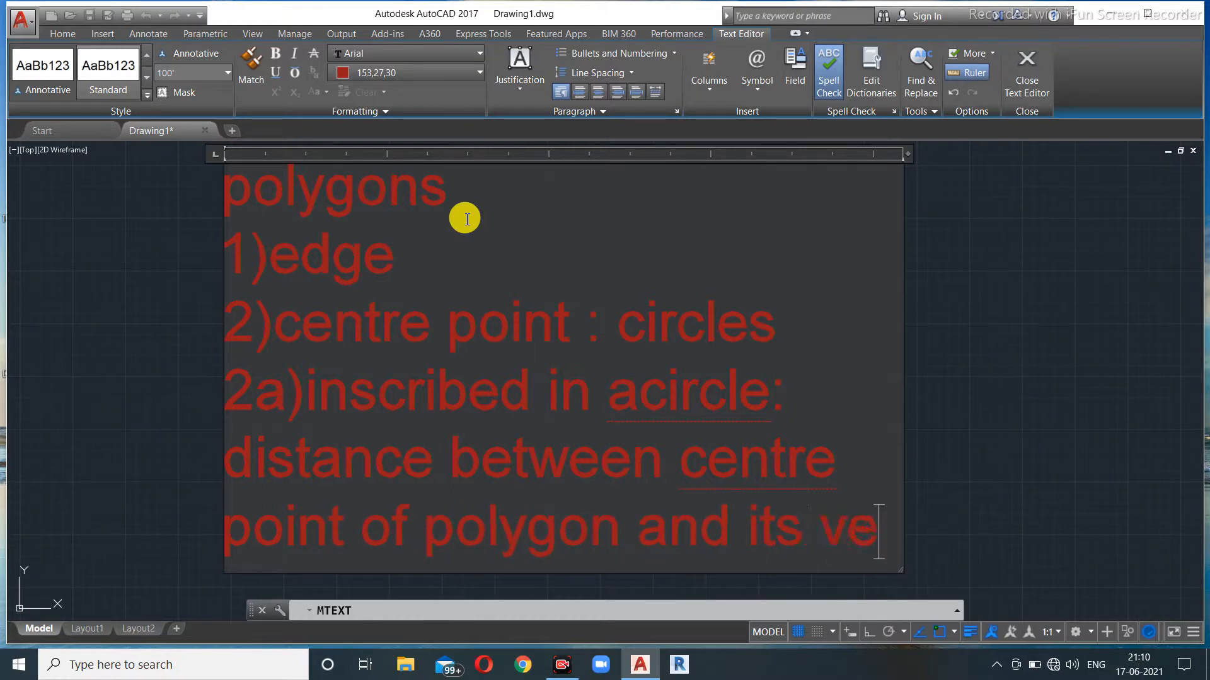
text(rtex)
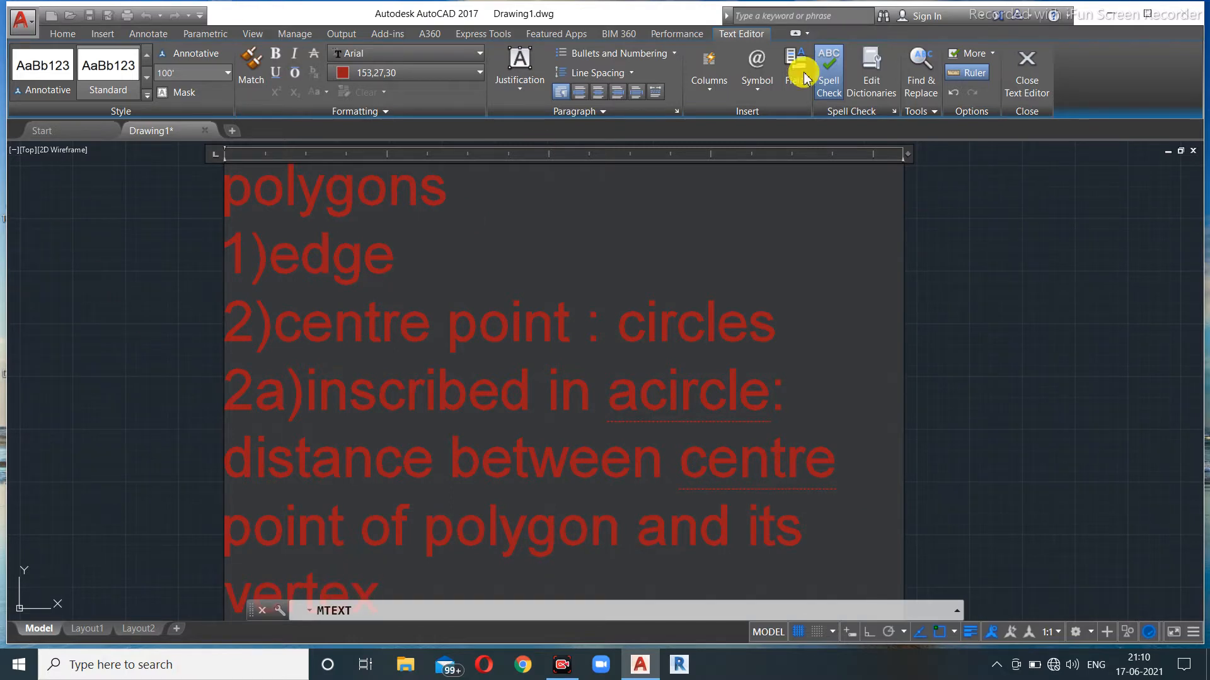
click(1023, 71)
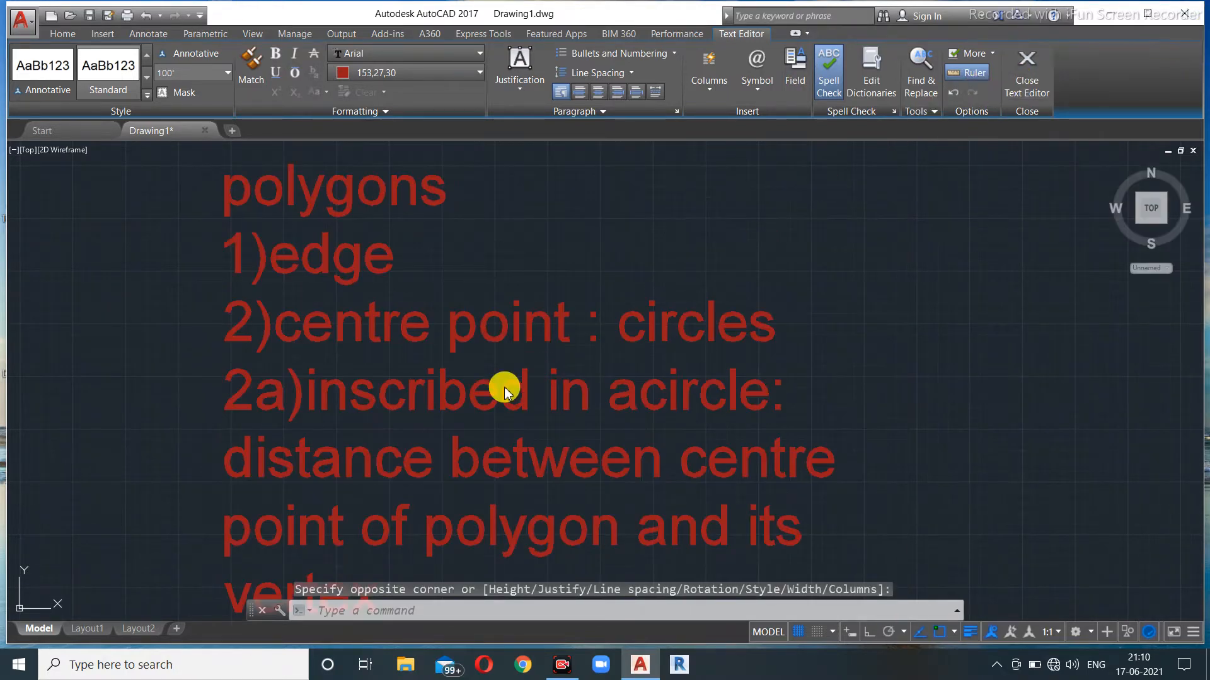
Create a second multiline text beside the polygon notes, starting with "2b)circumscribed about circle:".
scroll(532, 373, down, 2)
middle_drag(673, 396, 543, 397)
click(46, 61)
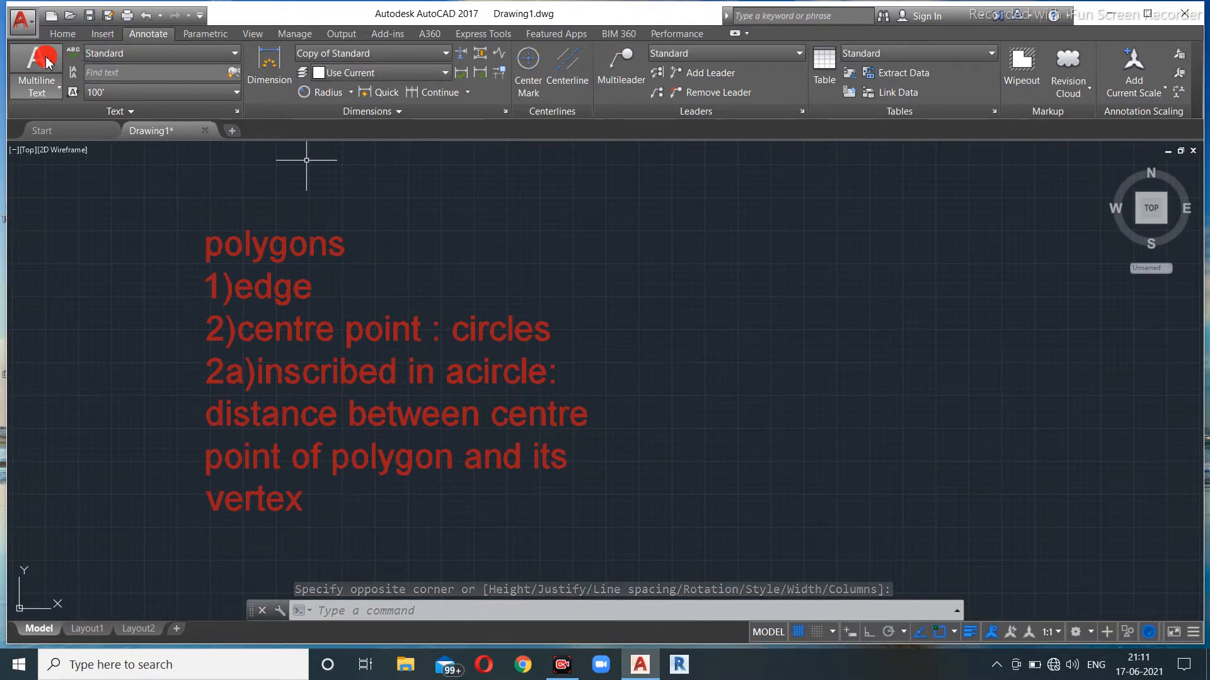
click(655, 215)
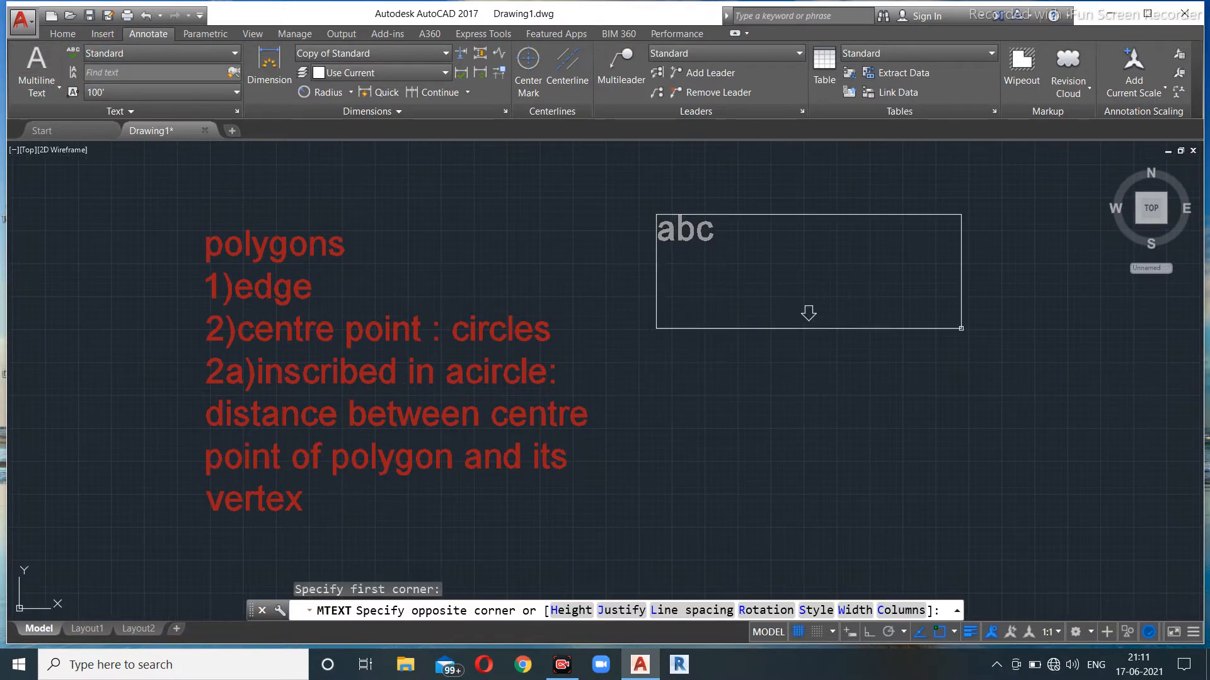
click(1085, 322)
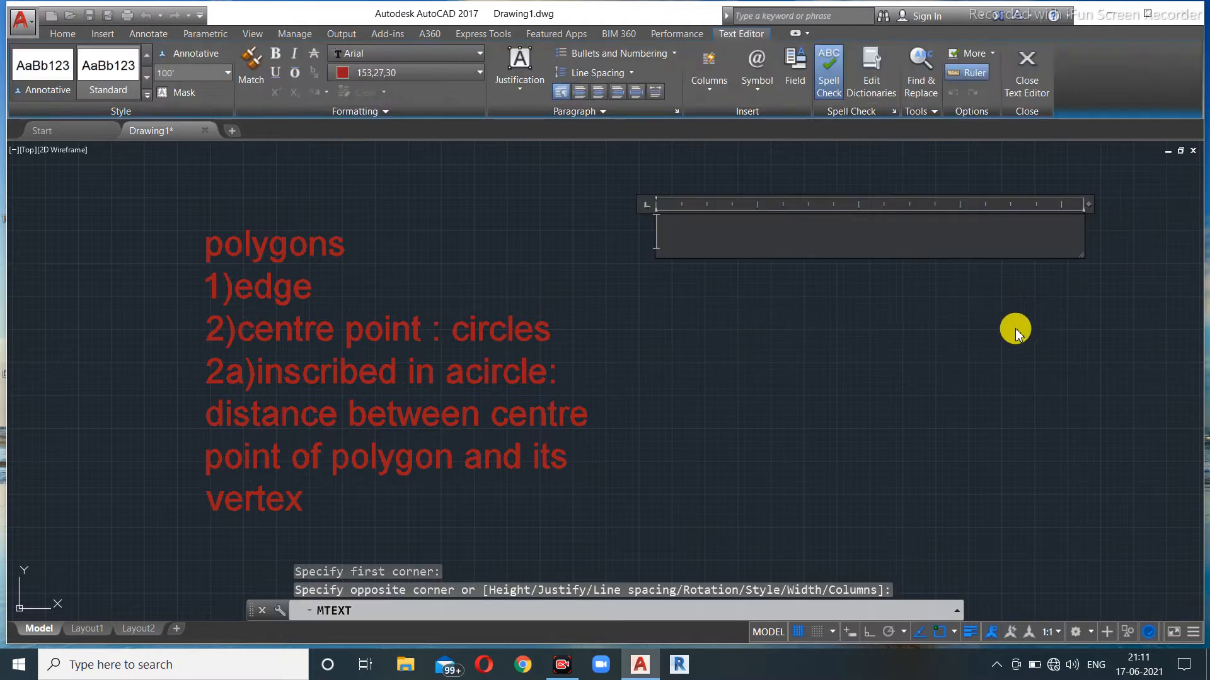
text(2b))
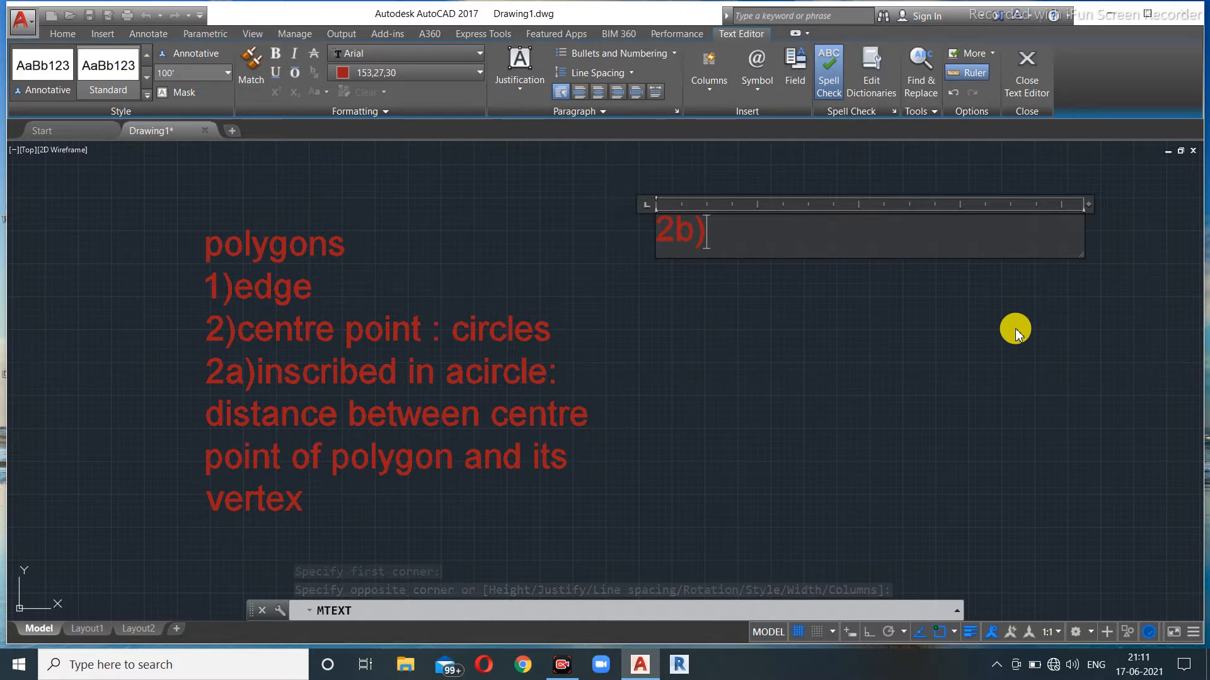
text(circu)
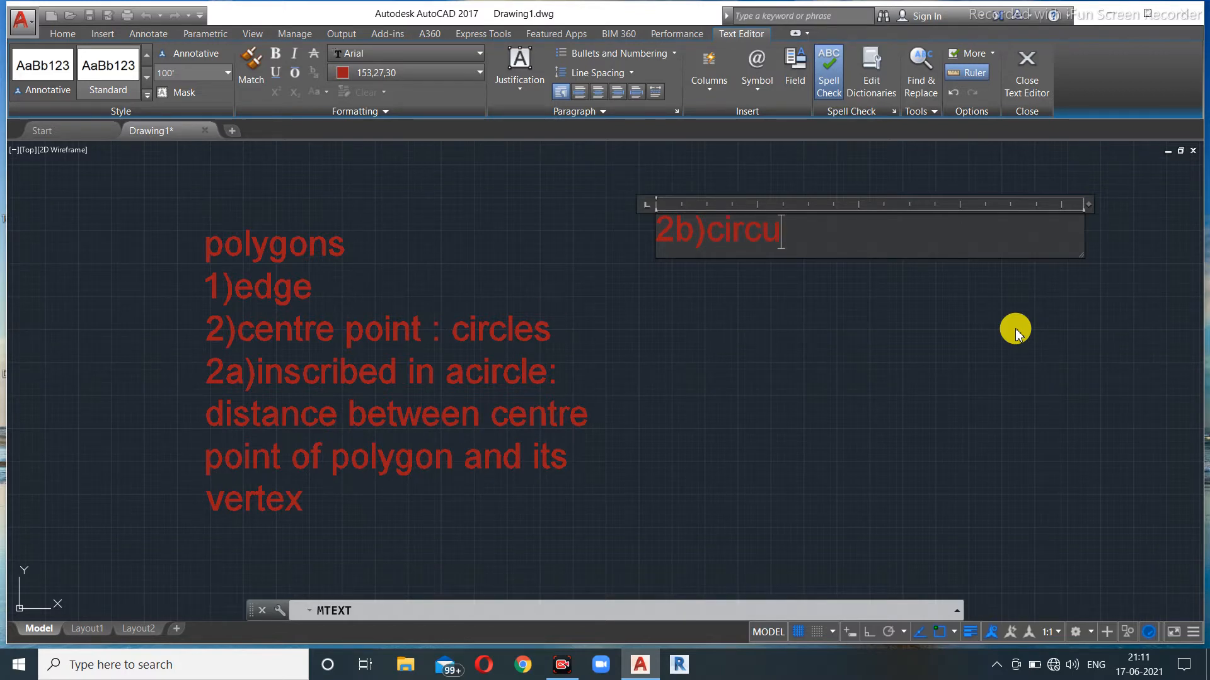
text(mscribed about circle)
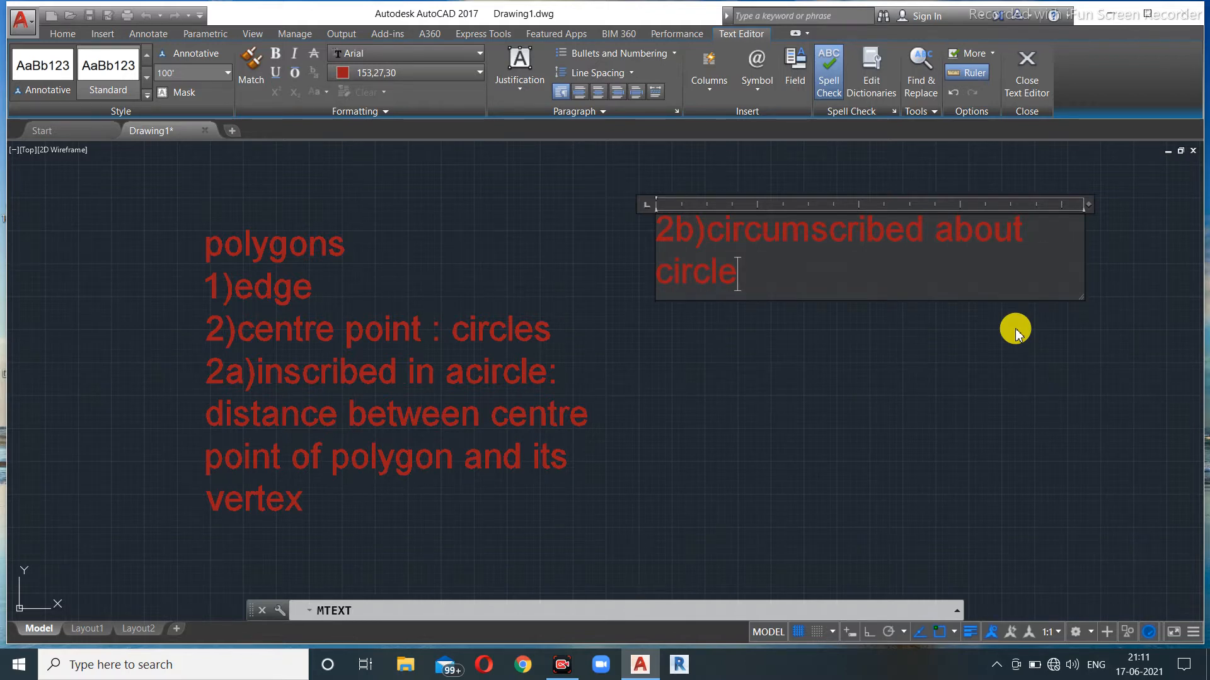
text(:)
key(Return)
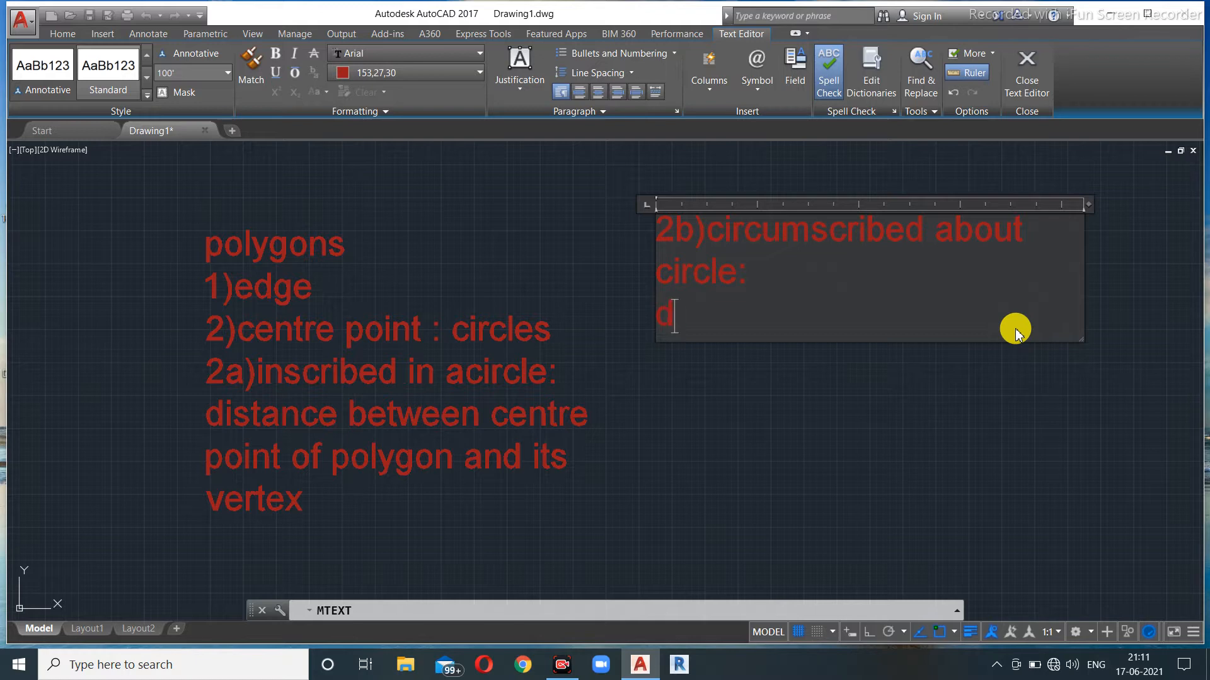
Describe item 2b as "distance bw centre point of the circle and the mp of the side of a polygon" and finish the text.
text(distance bw m)
key(BackSpace)
text(centre point of the circle and)
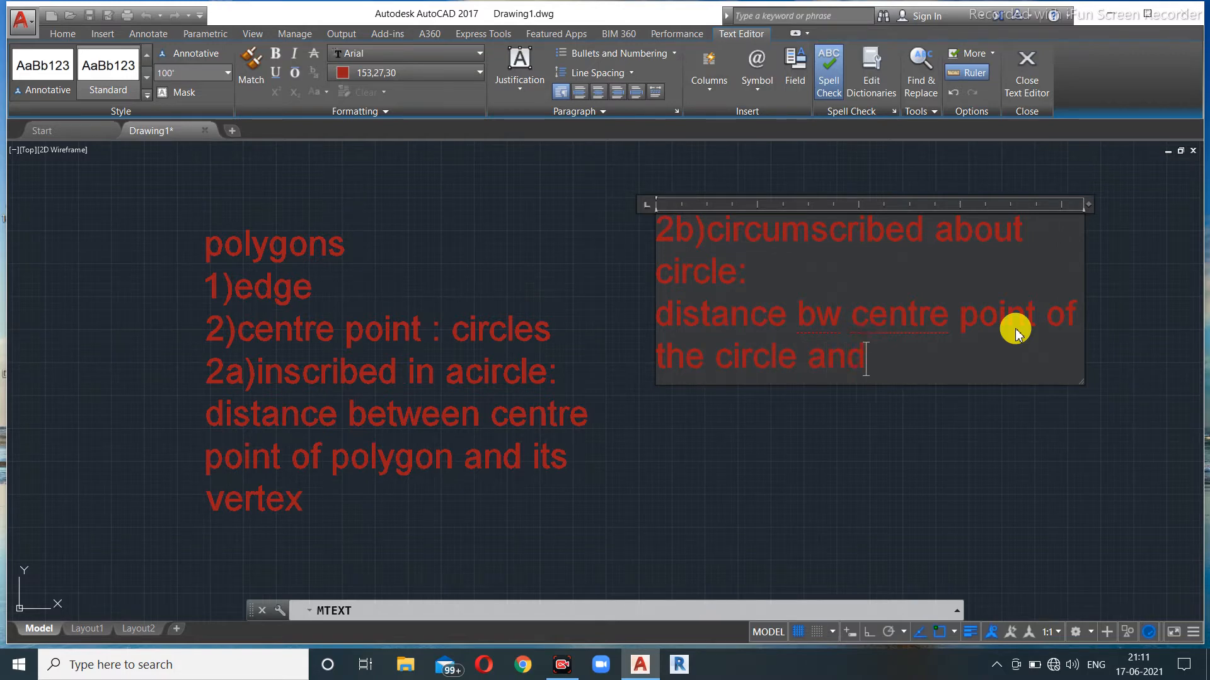
text( the mp of the)
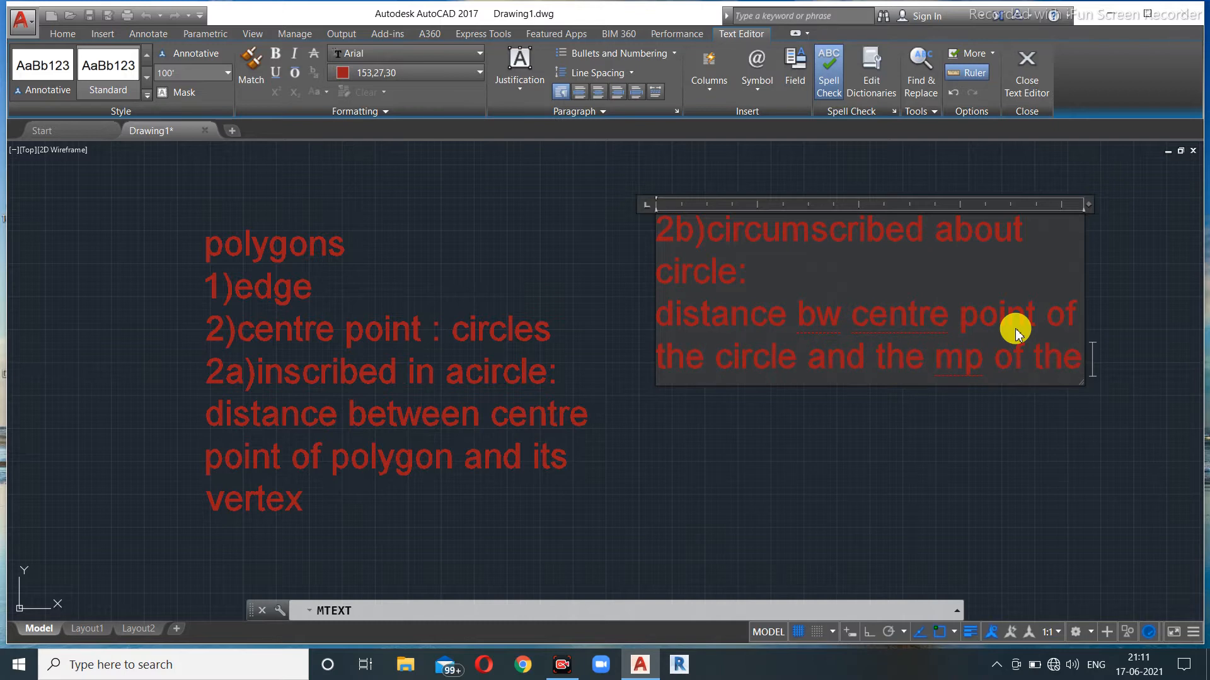
text( ed)
key(BackSpace)
key(BackSpace)
text(side of a polygon)
click(847, 444)
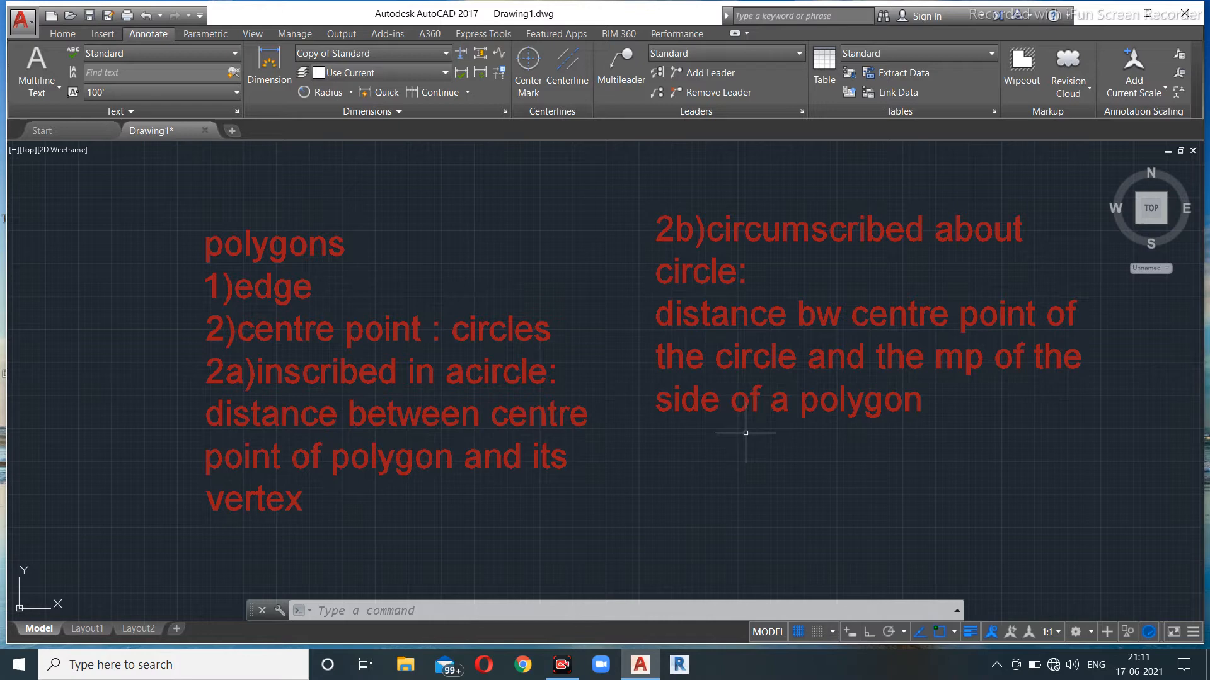
Examine the two example drawings of hexagons with circles beside the notes.
scroll(466, 358, down, 2)
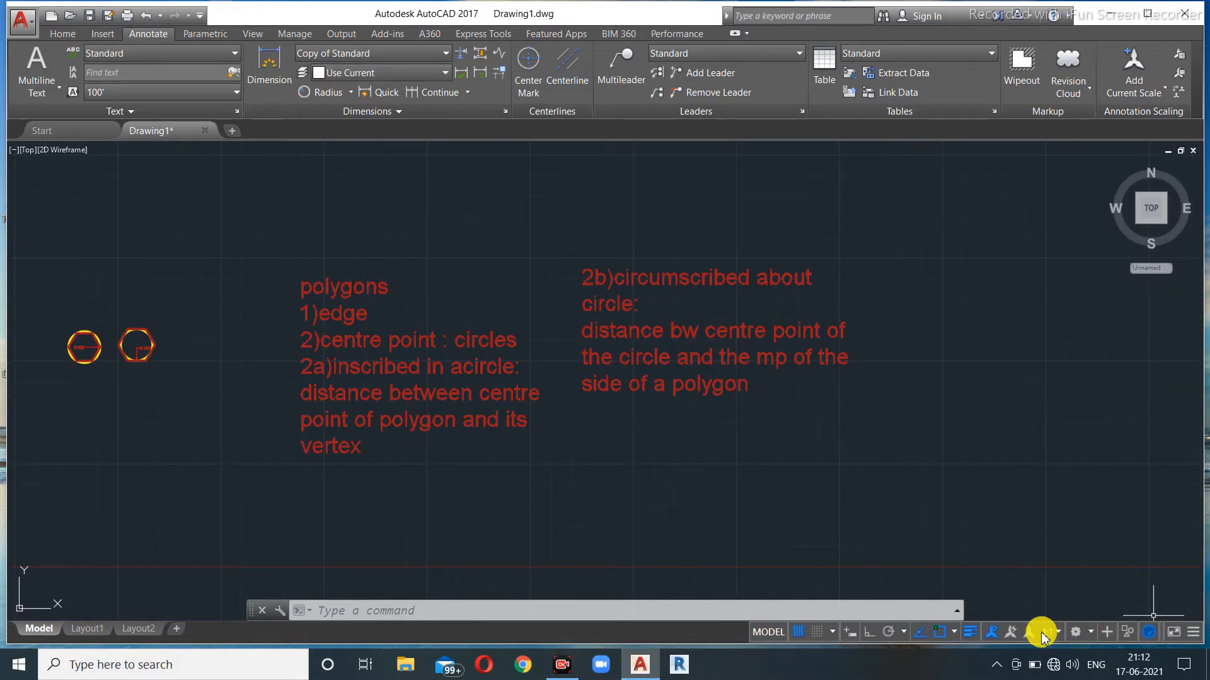
mouse_move(211, 394)
middle_down()
mouse_move(251, 375)
mouse_move(467, 363)
middle_up()
scroll(370, 350, up, 5)
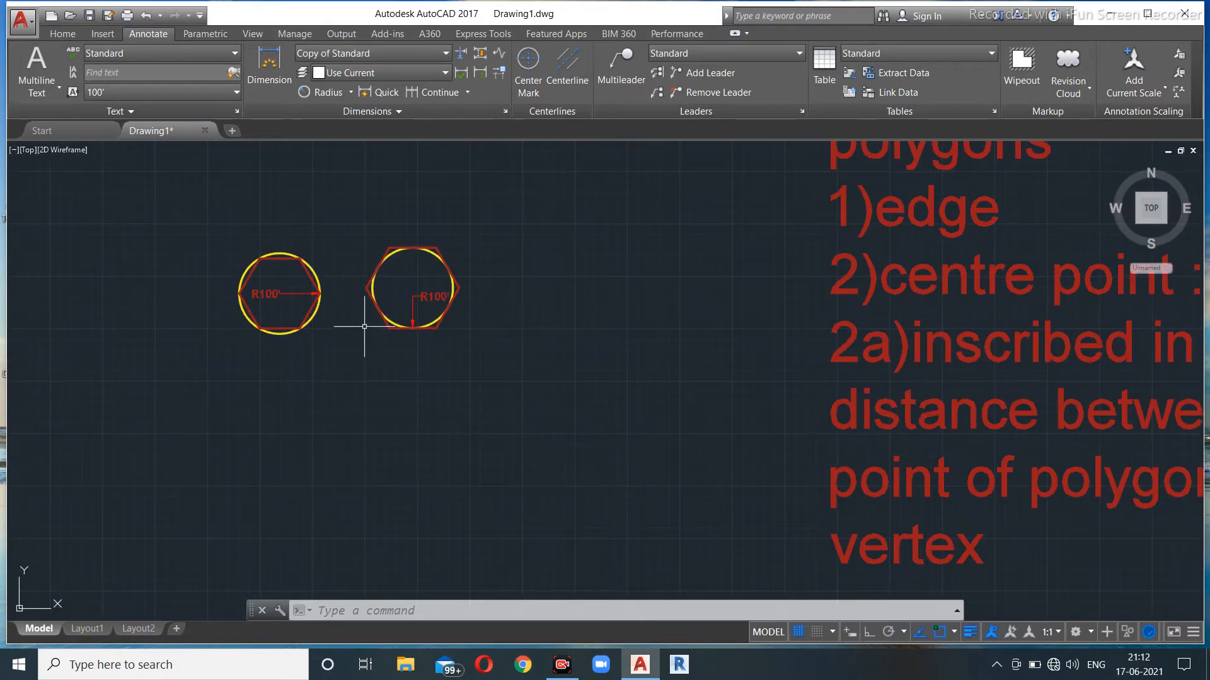
Compare how the R100' radius meets a vertex of the inscribed hexagon and a side midpoint of the circumscribed one.
middle_drag(386, 351, 423, 395)
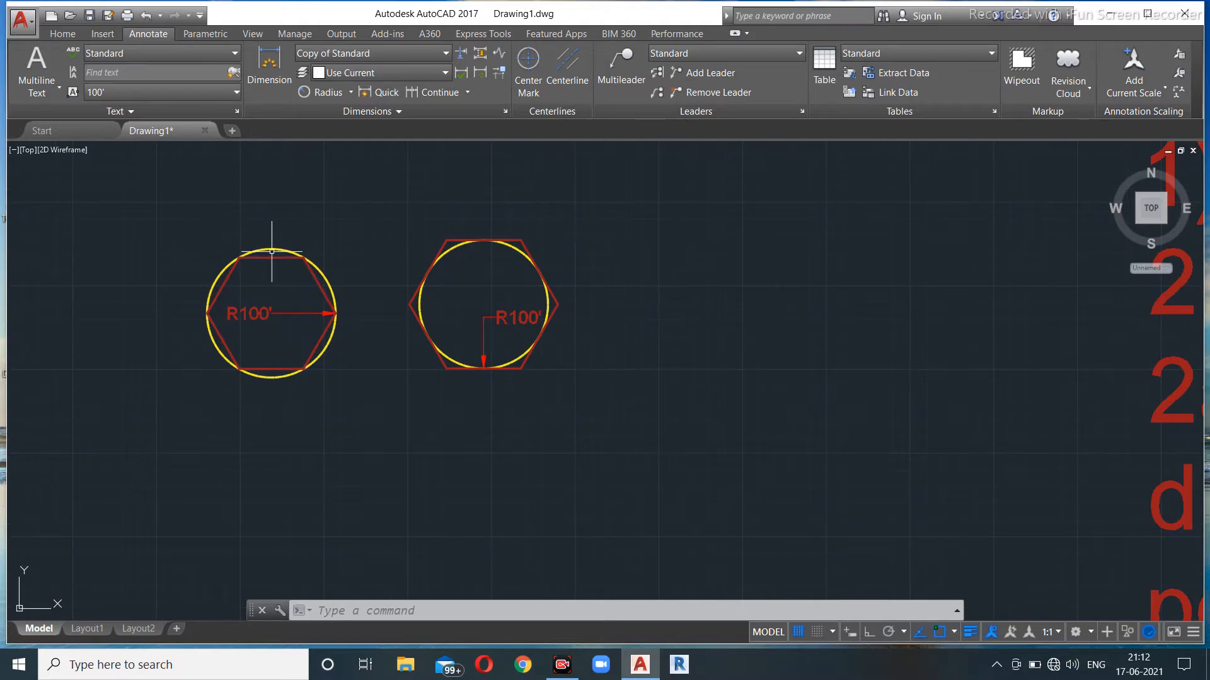
scroll(270, 255, up, 4)
scroll(277, 246, down, 2)
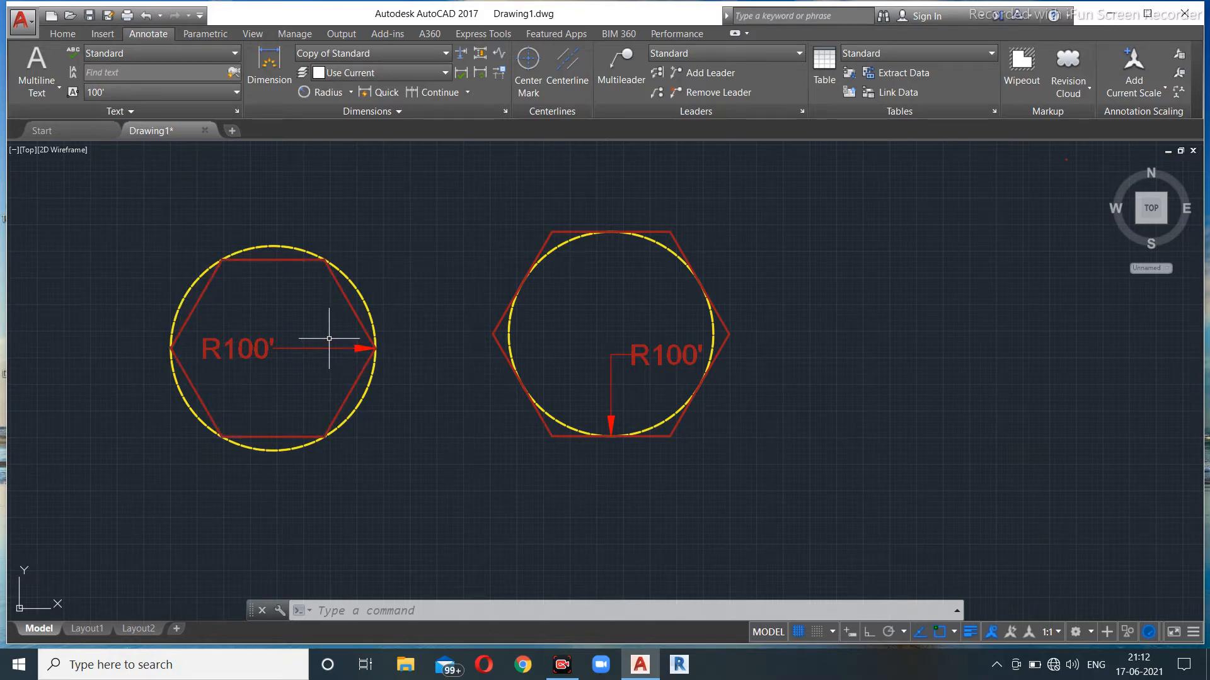
scroll(337, 346, up, 2)
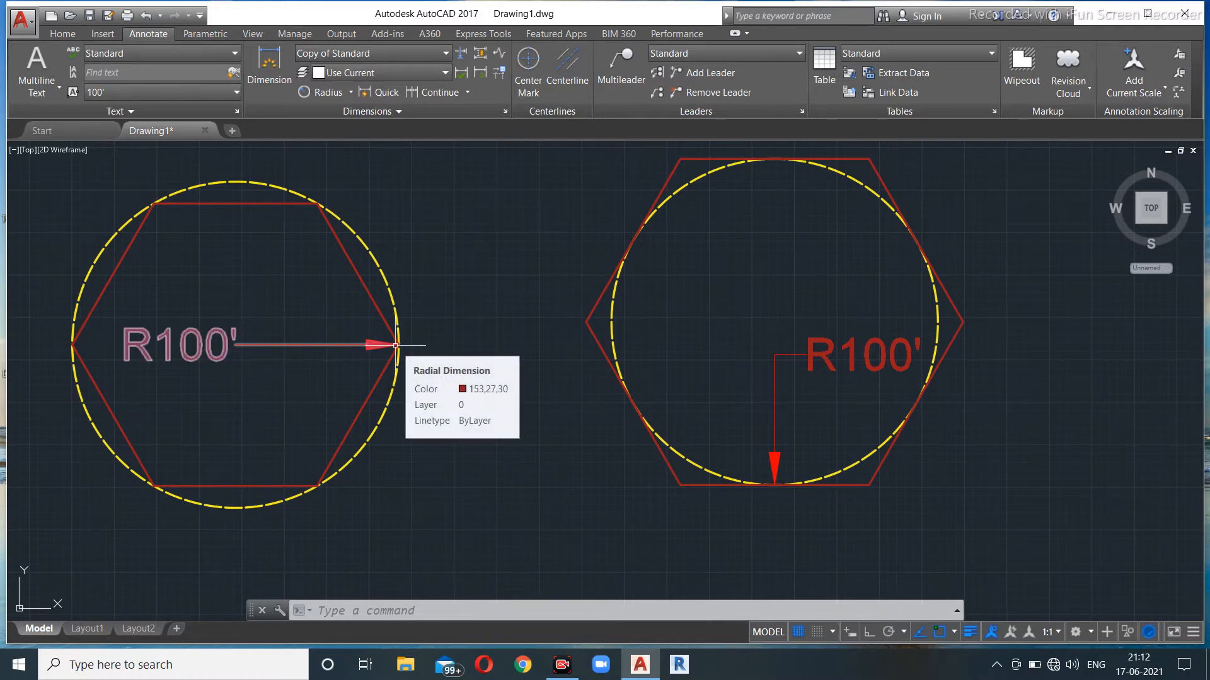
scroll(391, 343, down, 2)
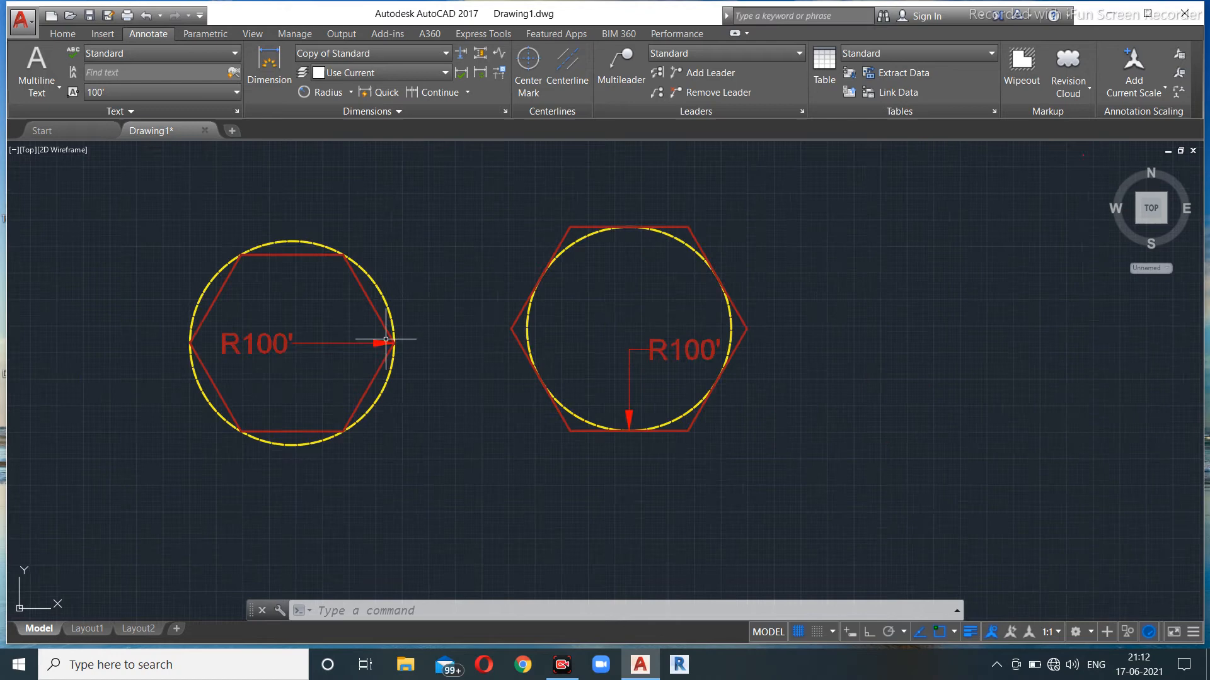
middle_drag(573, 340, 421, 302)
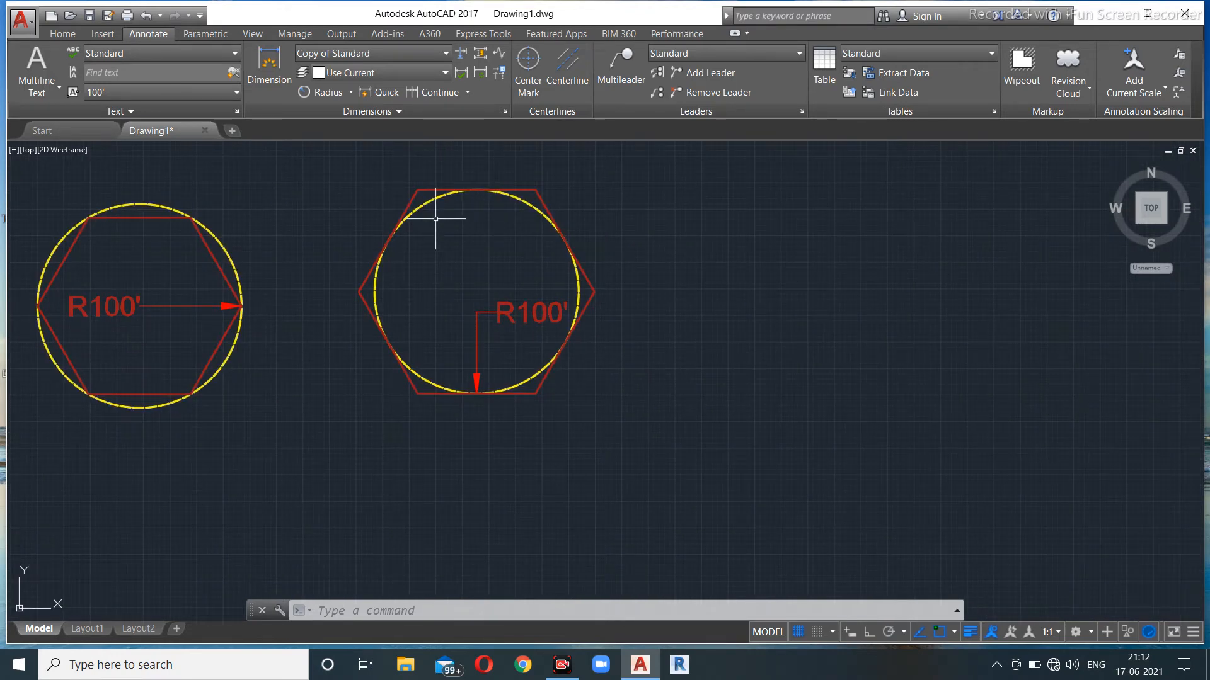
click(524, 312)
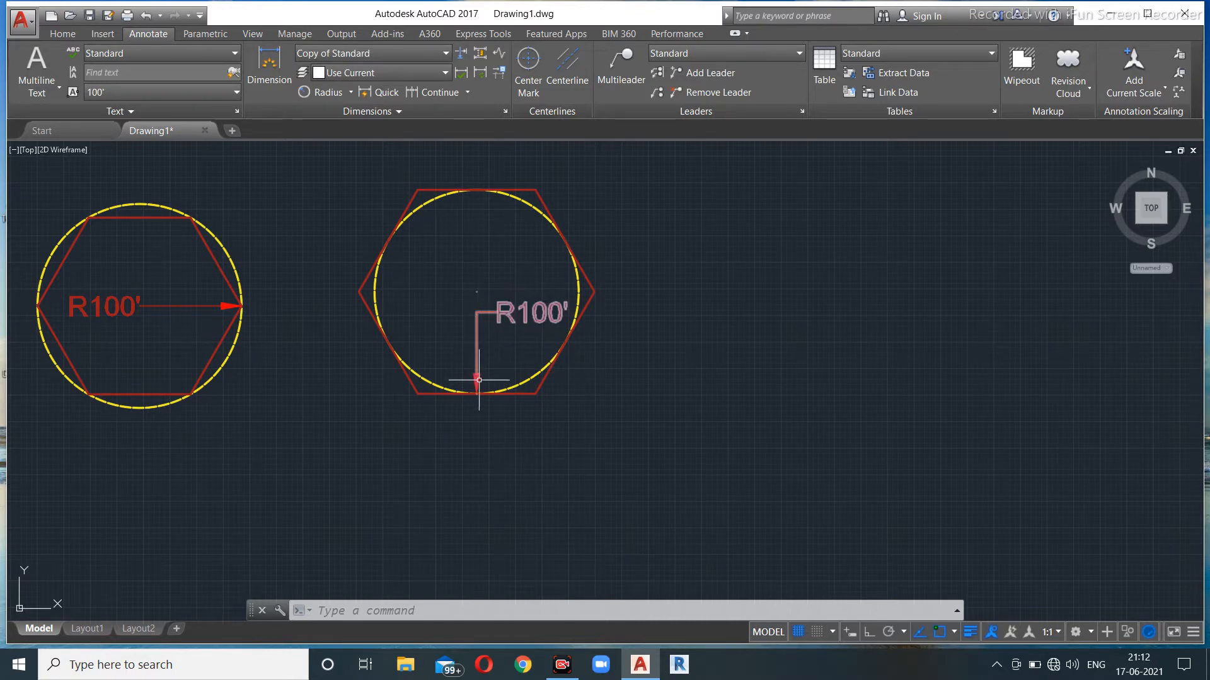
key(Escape)
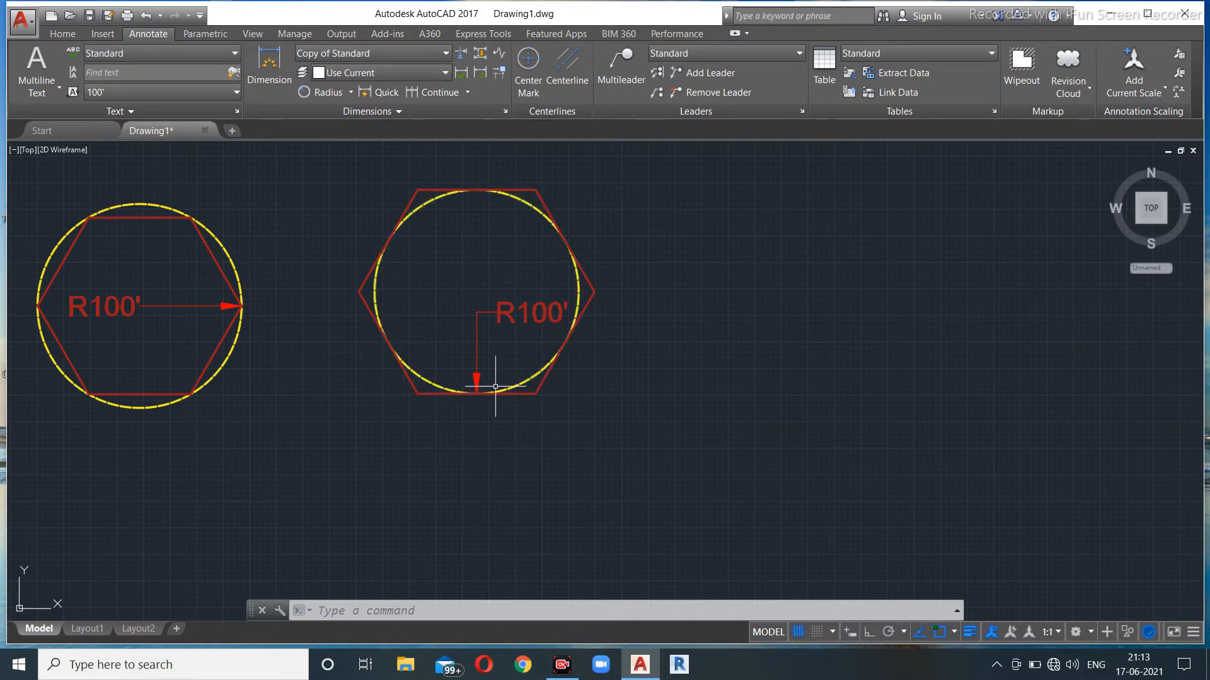
Draw an 8-sided polygon by the Edge method with a 200' edge, in the empty area left of the example hexagons.
scroll(518, 392, down, 3)
click(63, 33)
scroll(356, 320, down, 3)
scroll(367, 378, up, 2)
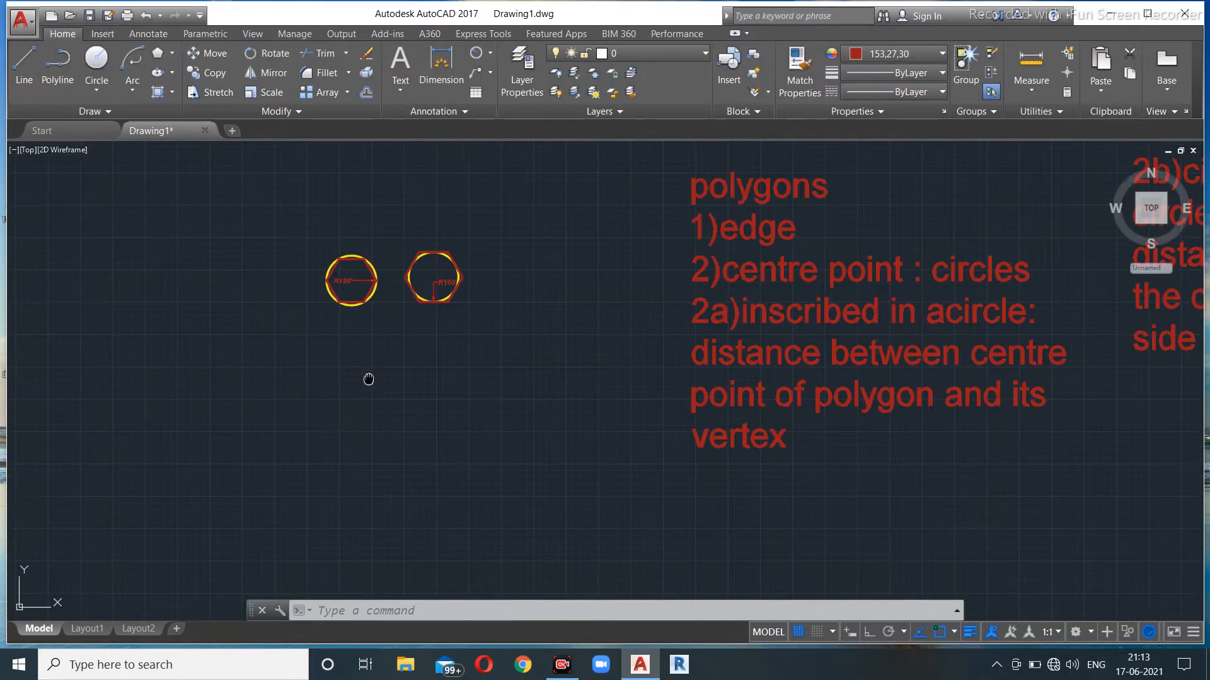
middle_drag(368, 378, 626, 338)
text(po)
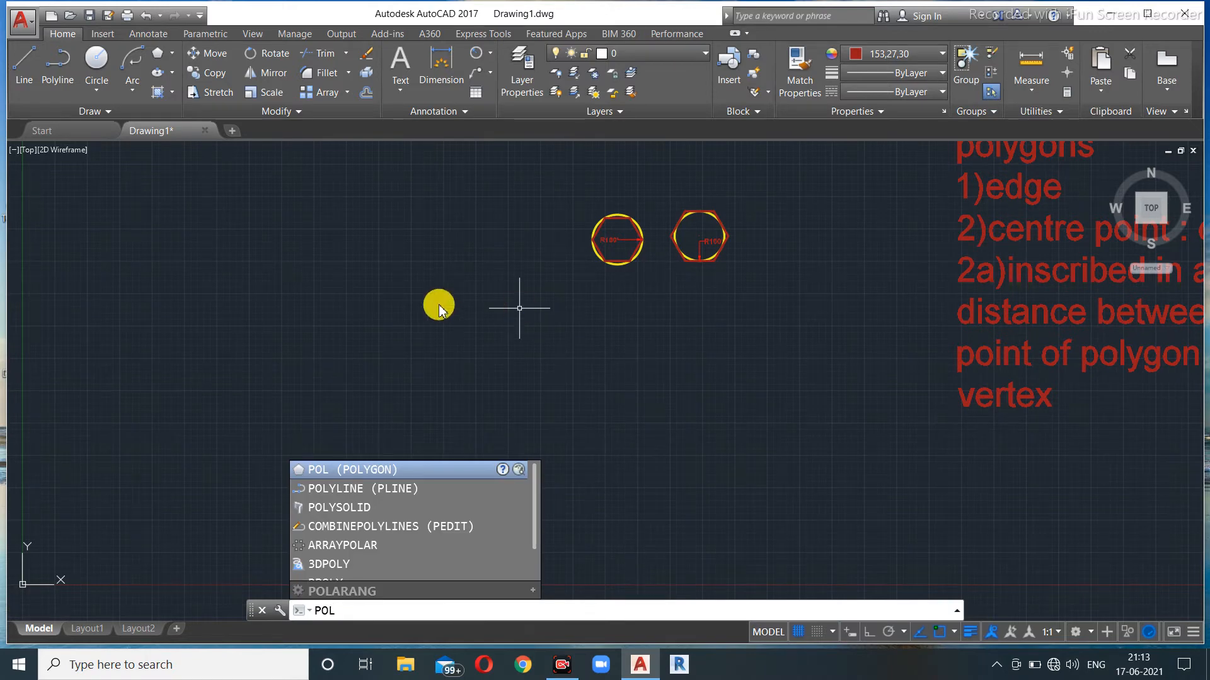
click(171, 54)
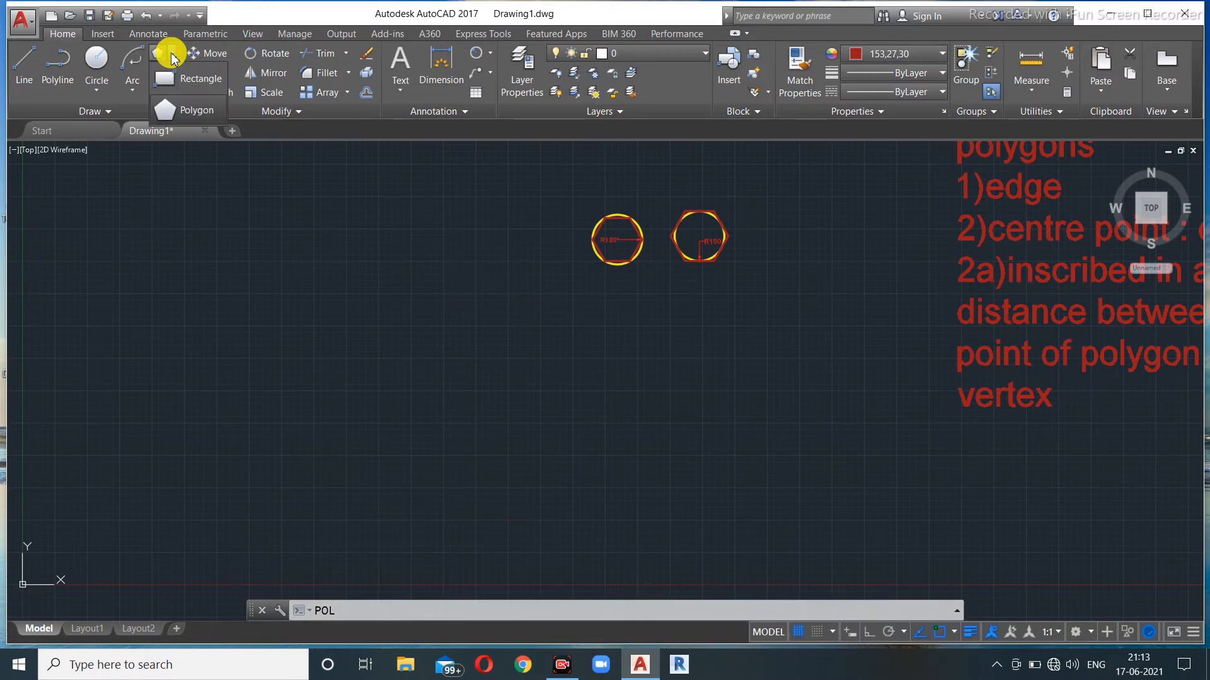
click(181, 116)
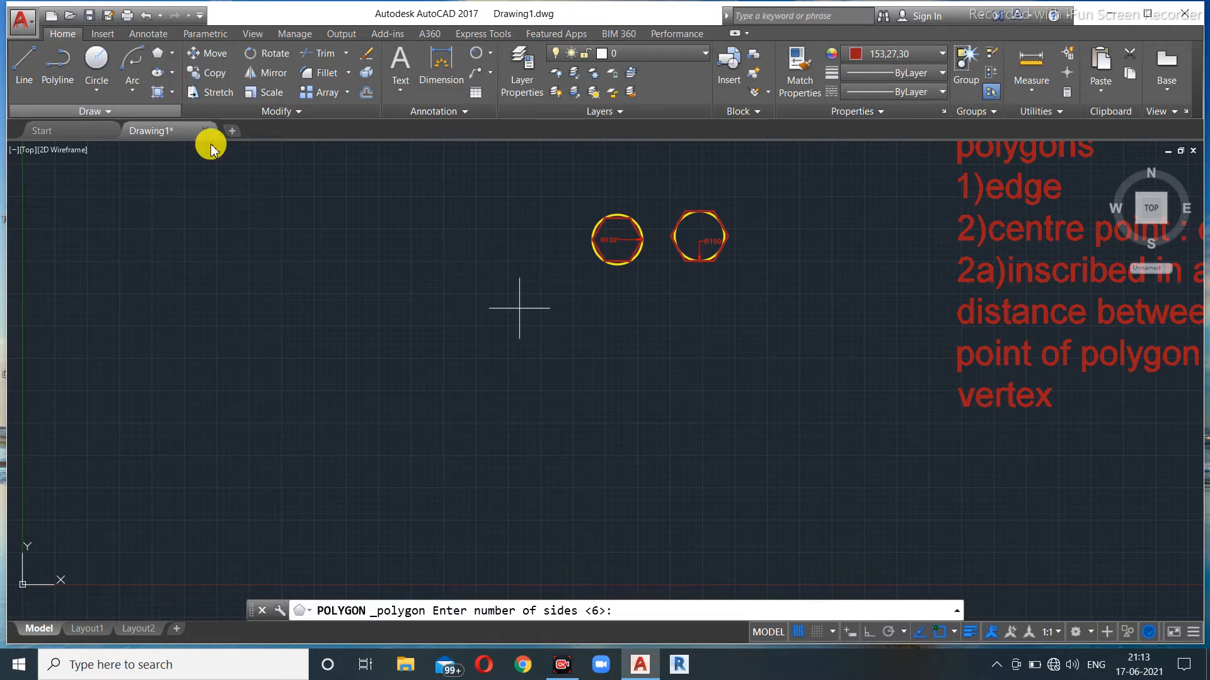
click(629, 607)
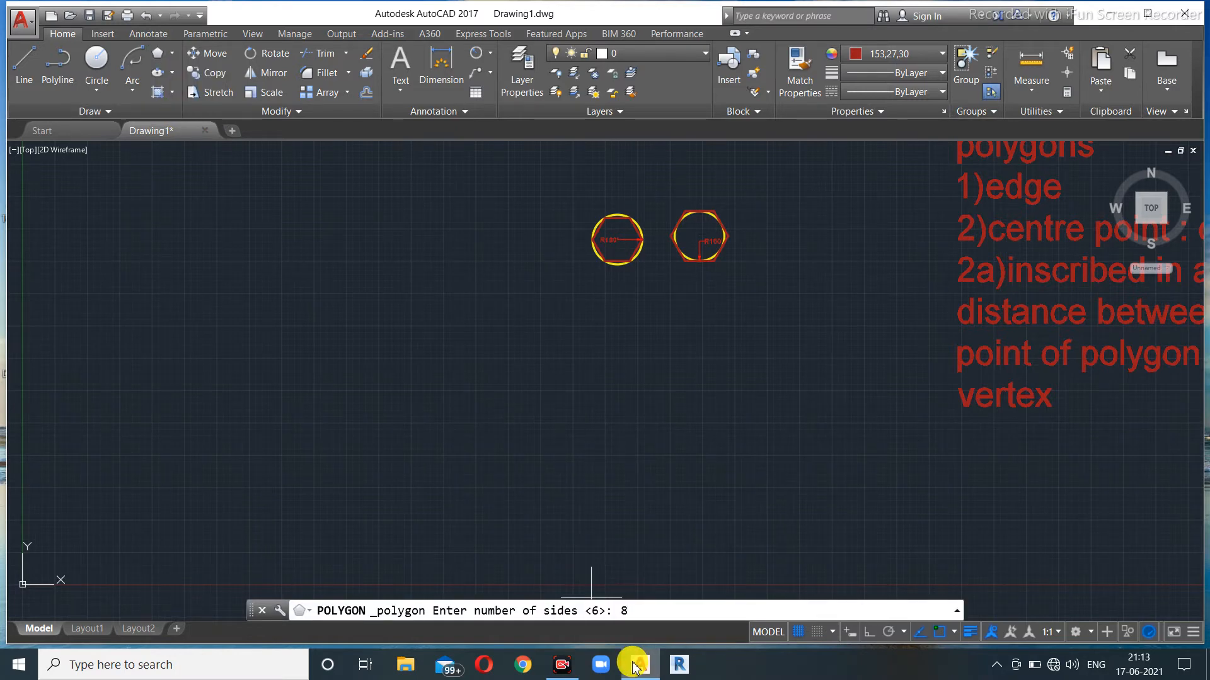
text(8)
key(Return)
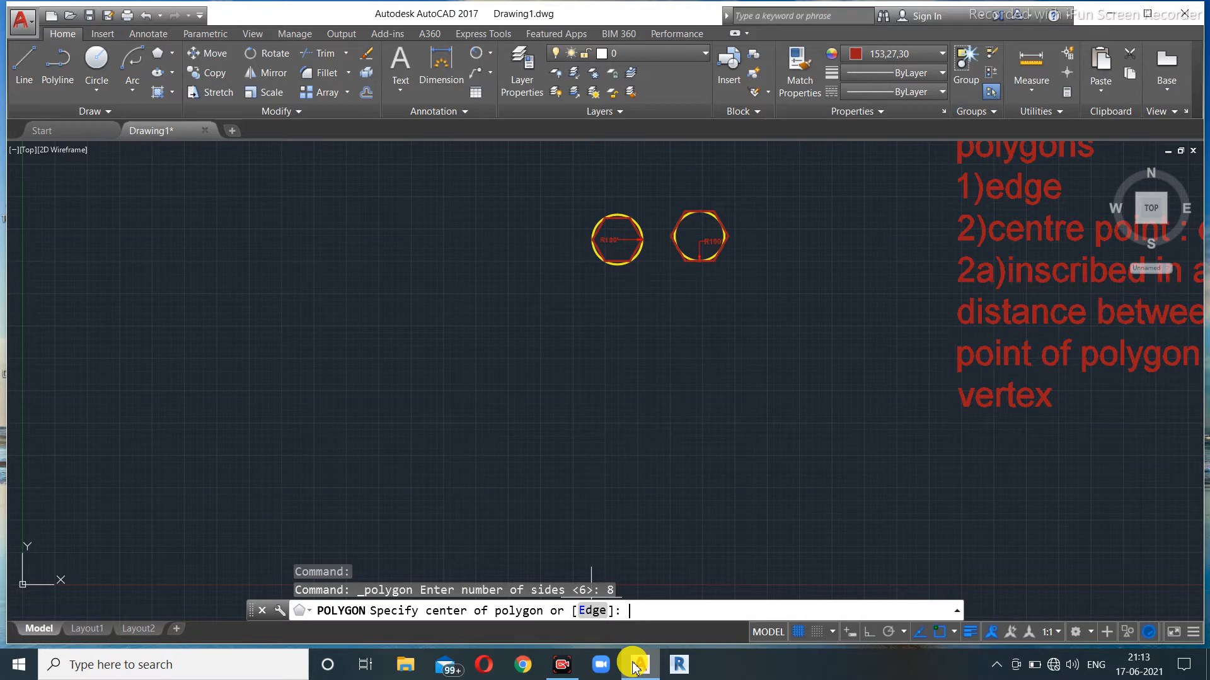
click(637, 665)
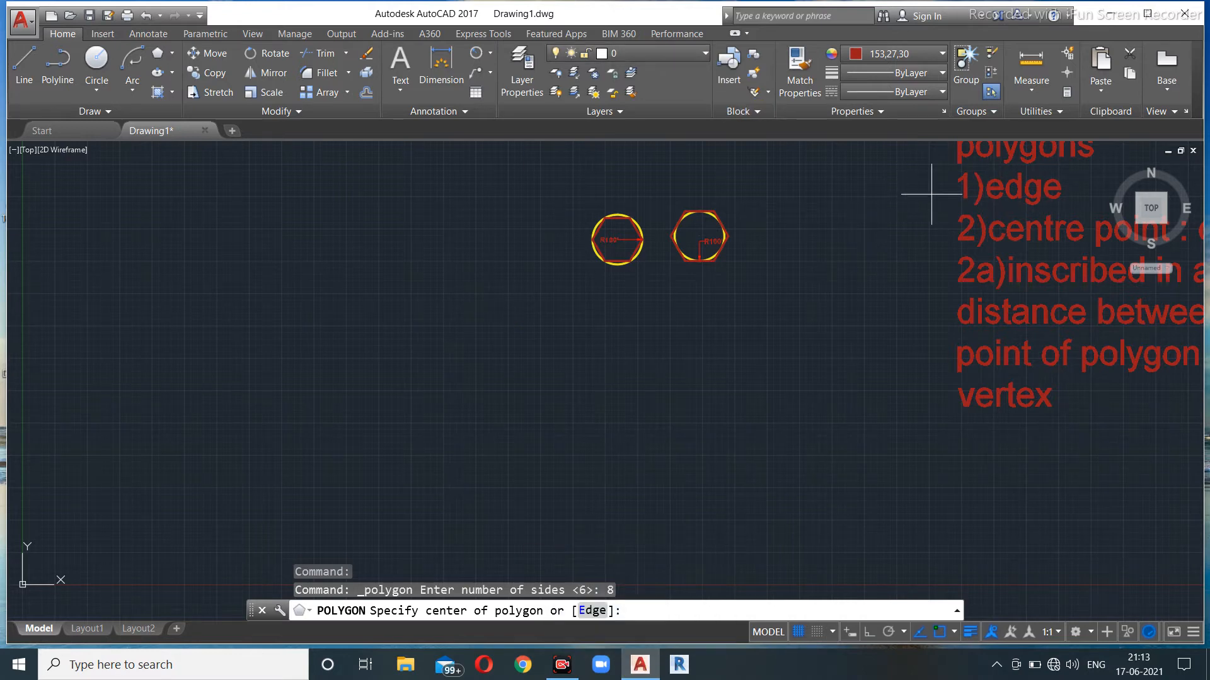
click(588, 611)
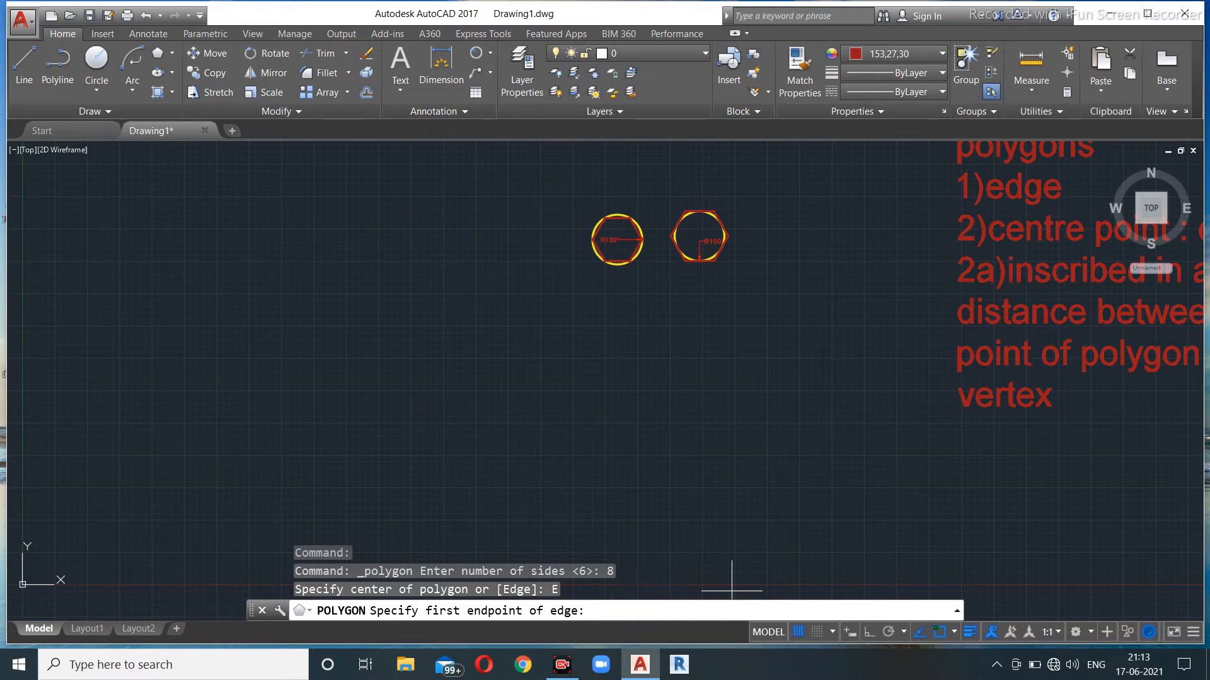
click(274, 275)
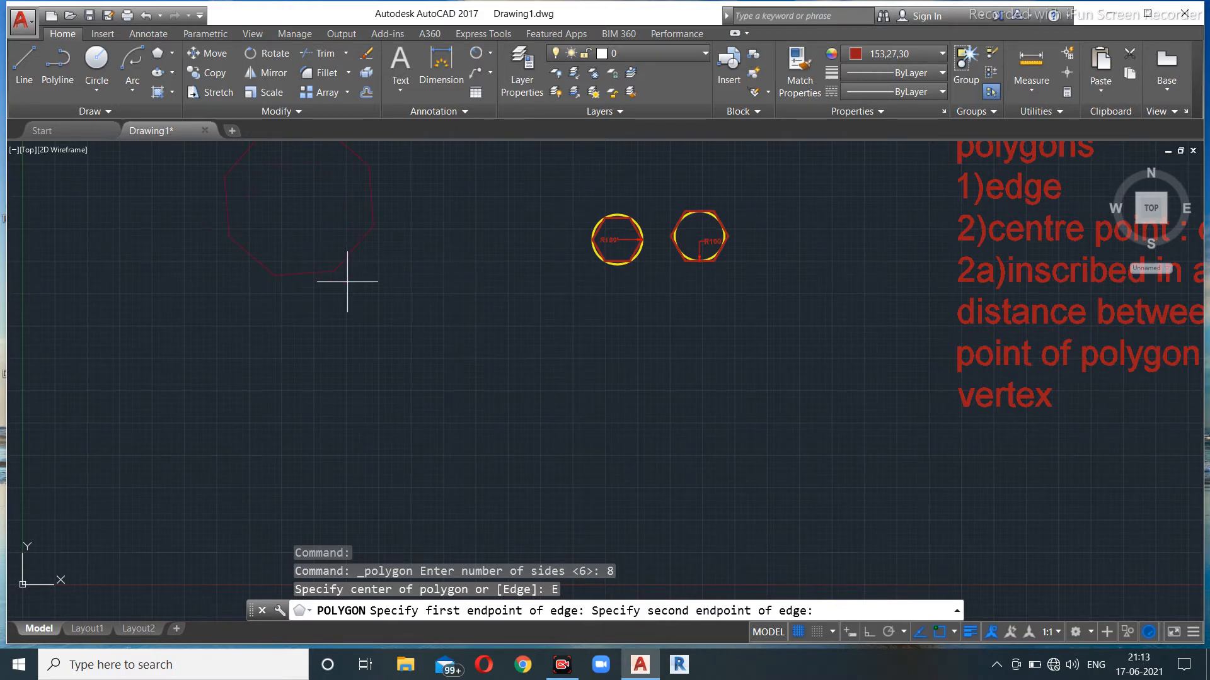
scroll(388, 284, down, 2)
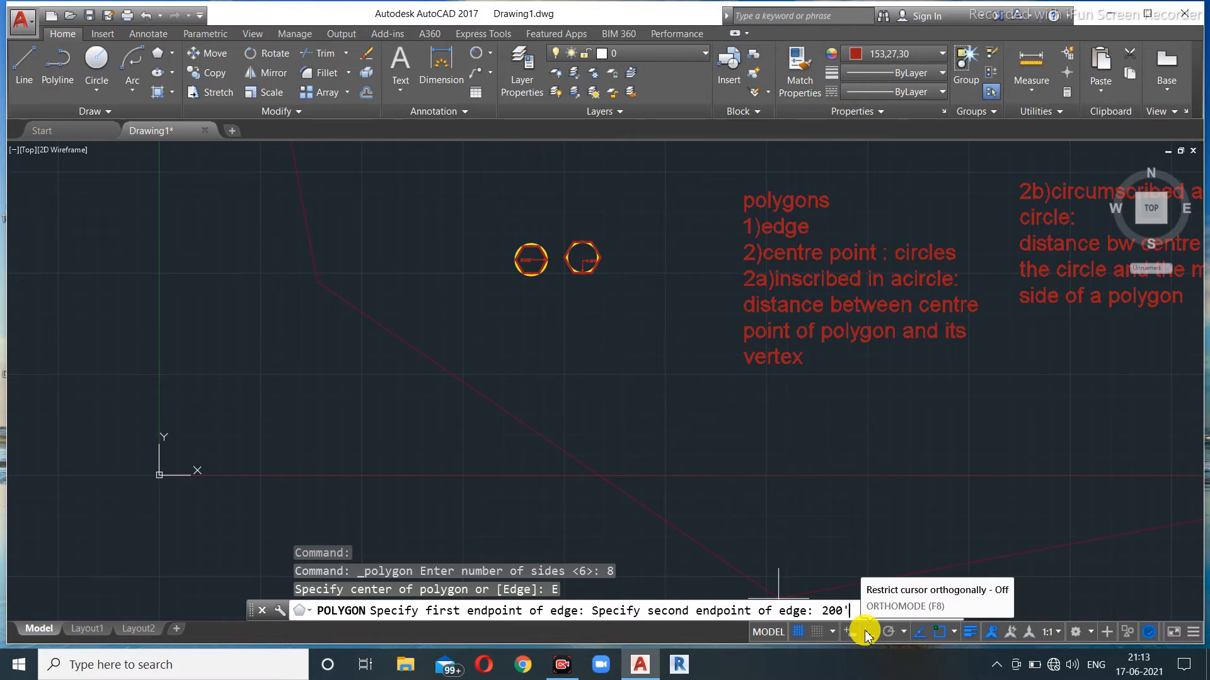
key(Return)
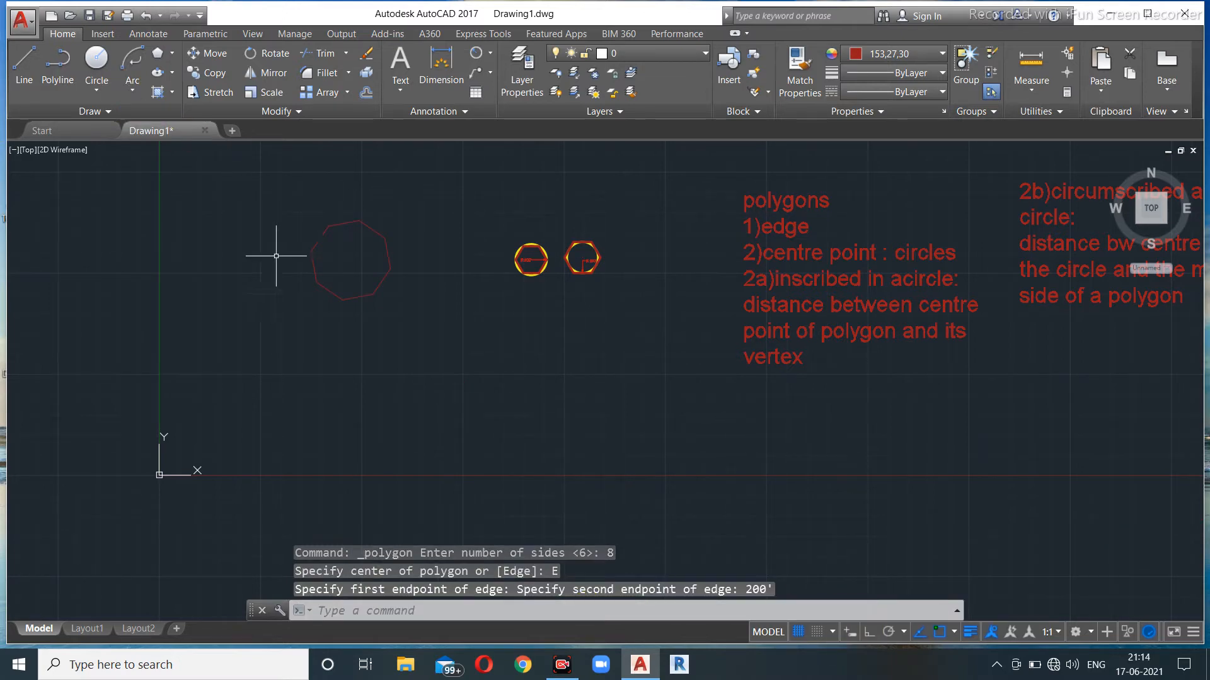
Measure the length of the new octagon's bottom edge between its two vertices.
scroll(368, 252, up, 4)
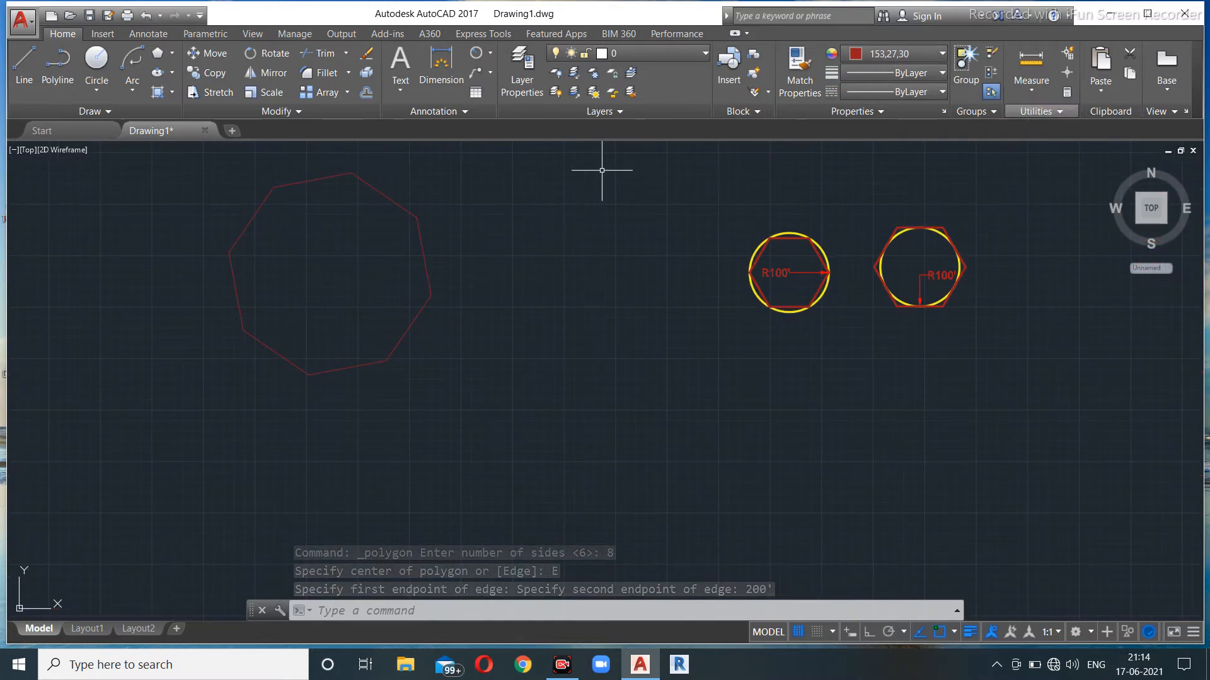
click(1031, 90)
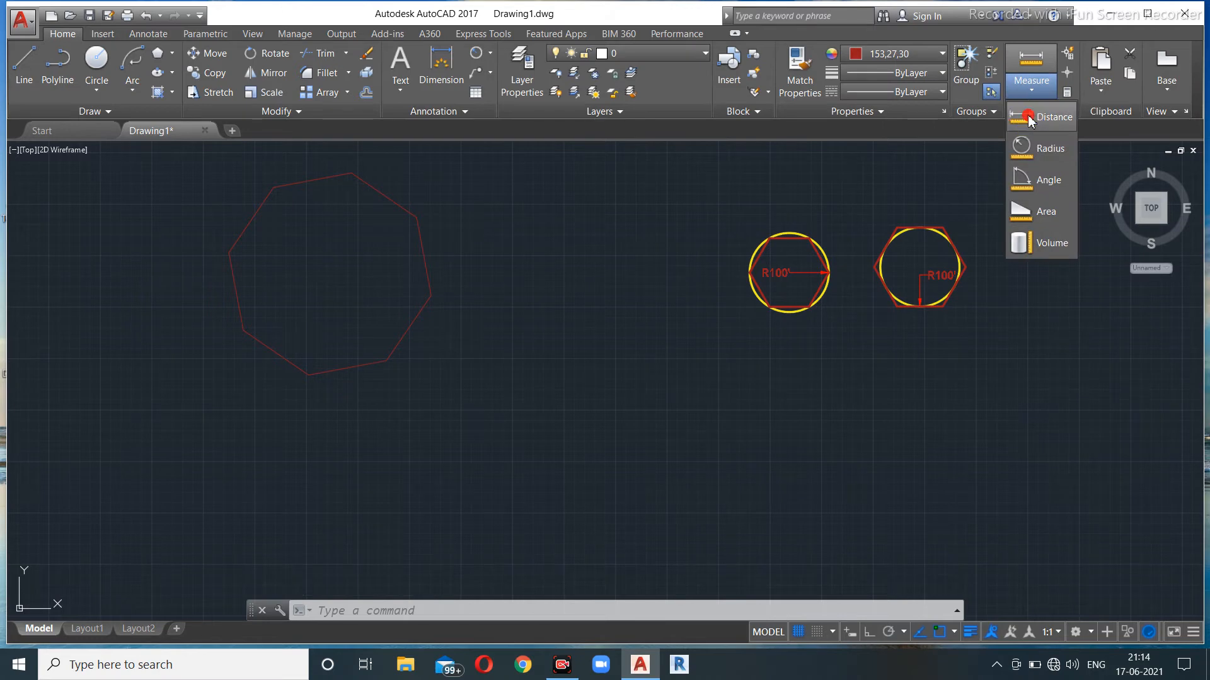
click(1033, 115)
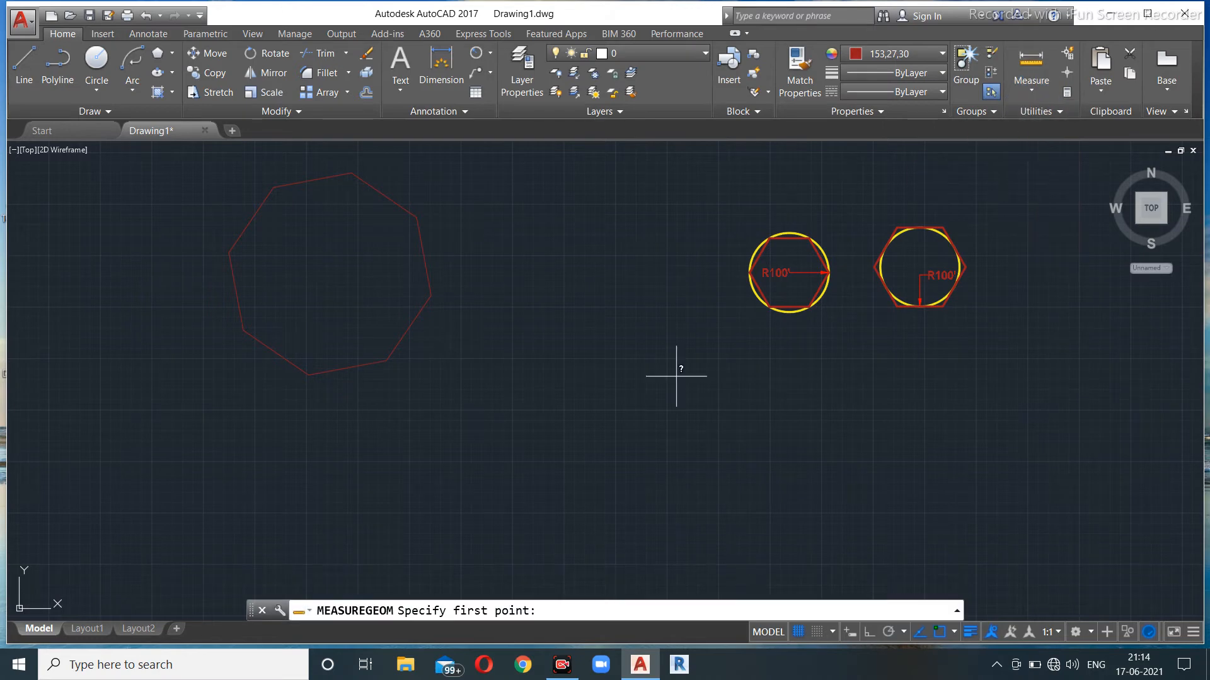
click(313, 376)
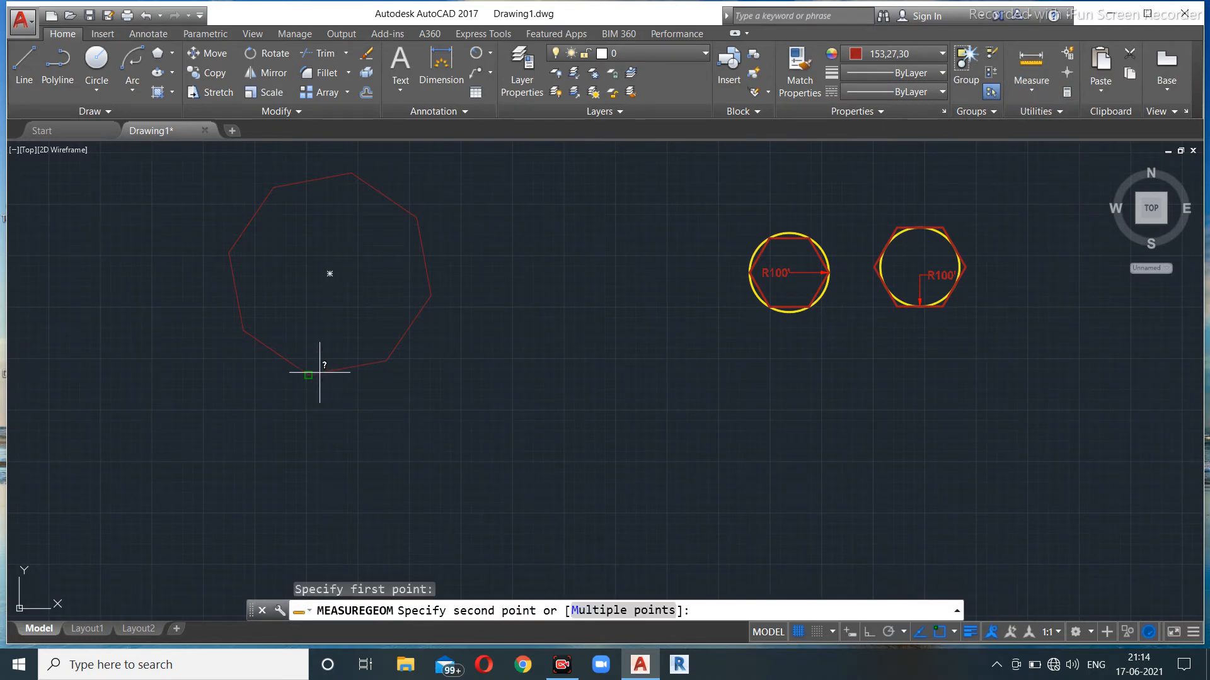
click(390, 363)
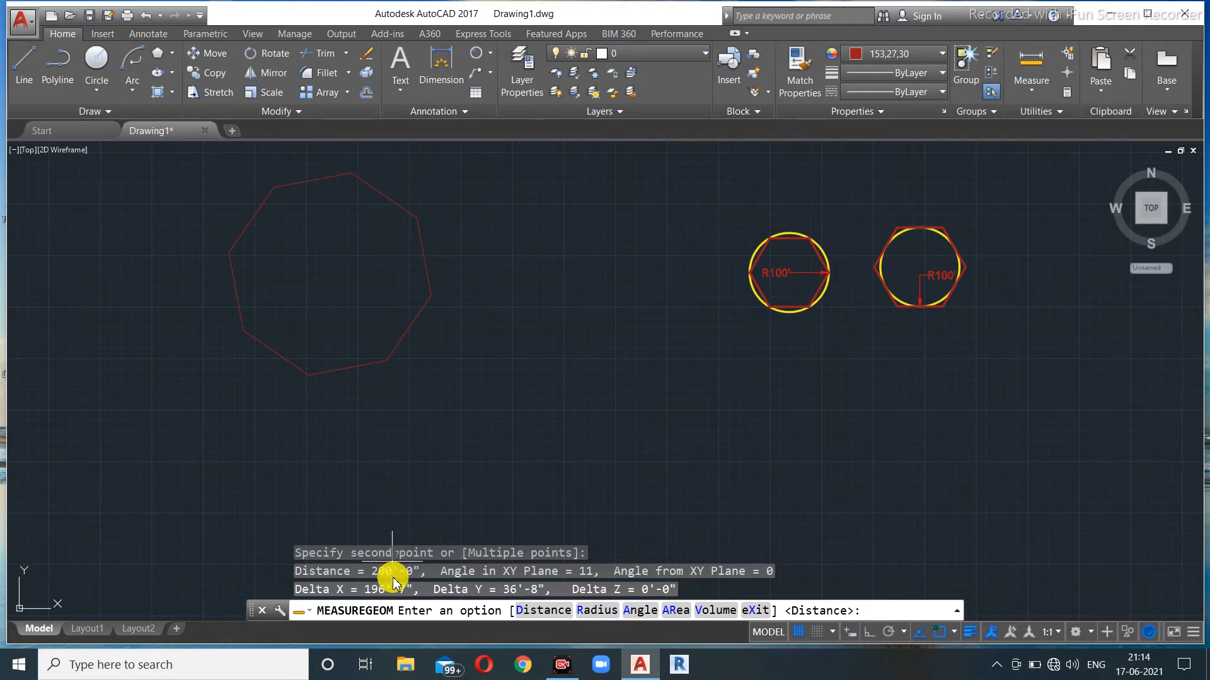
Draw a black (0,0,0) 8-sided polygon inscribed in a circle of radius 100', centred below the inscribed hexagon example.
click(873, 54)
click(852, 116)
scroll(637, 227, down, 2)
middle_drag(576, 292, 345, 317)
click(158, 53)
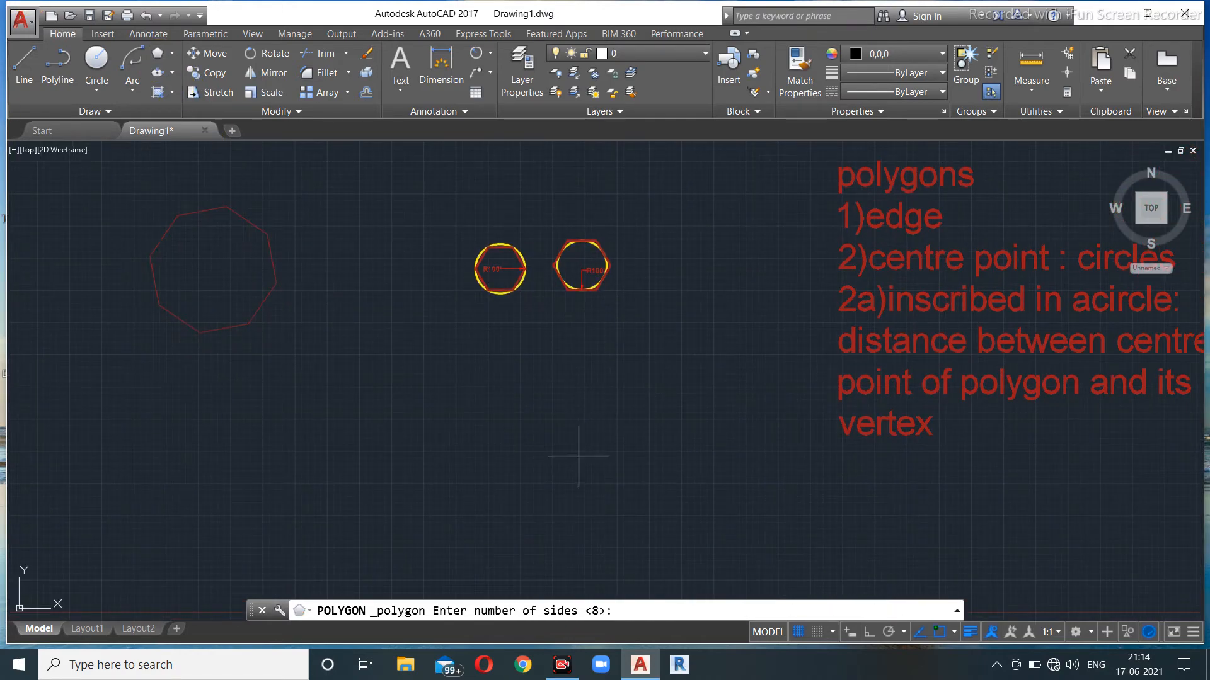
scroll(437, 421, up, 2)
middle_drag(553, 292, 529, 352)
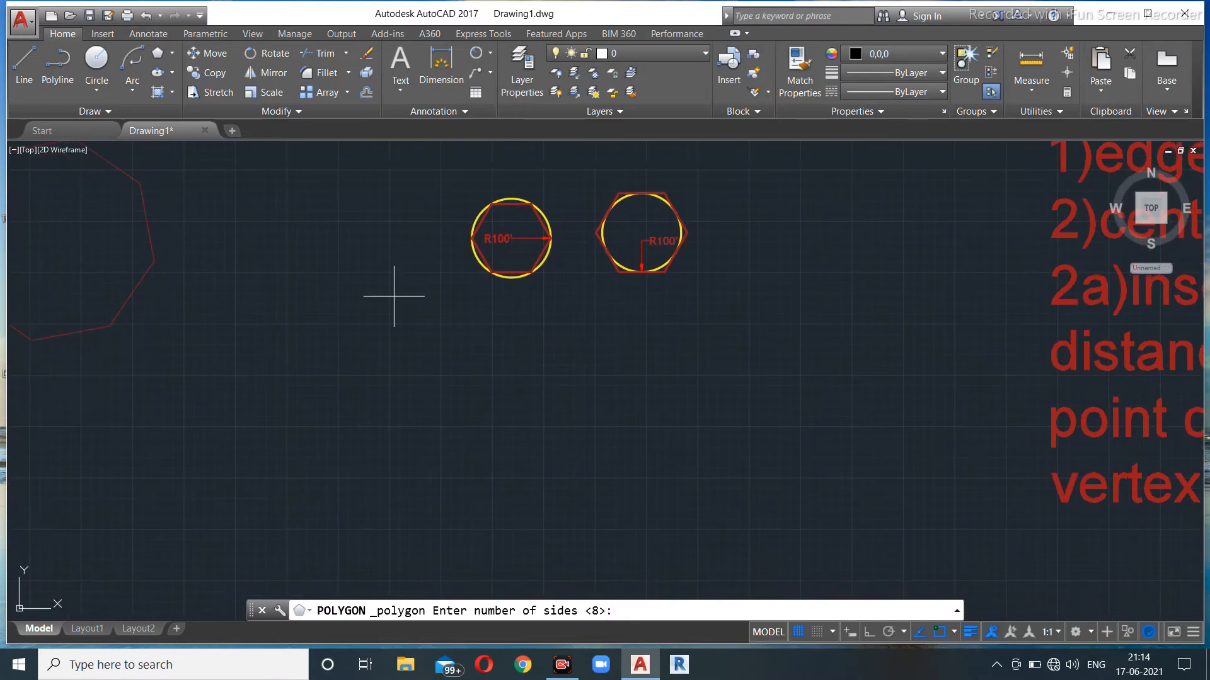
key(Return)
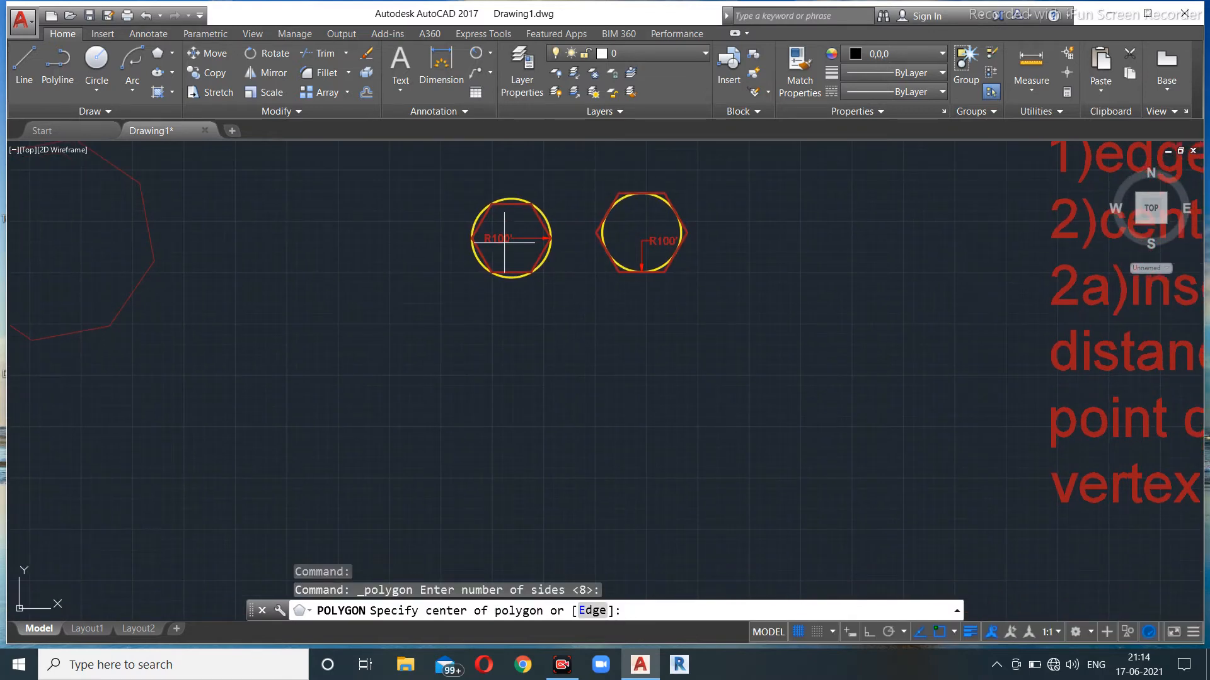
scroll(536, 246, up, 2)
middle_drag(537, 382, 523, 391)
scroll(523, 391, up, 2)
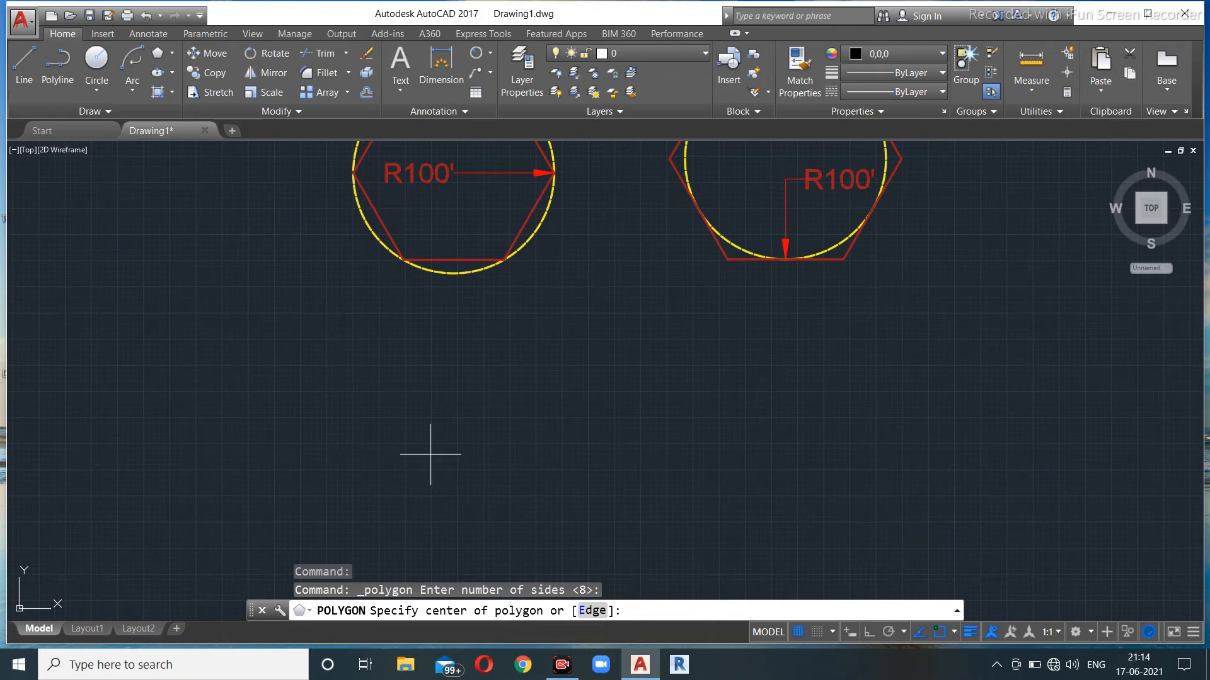
scroll(453, 410, down, 2)
click(447, 449)
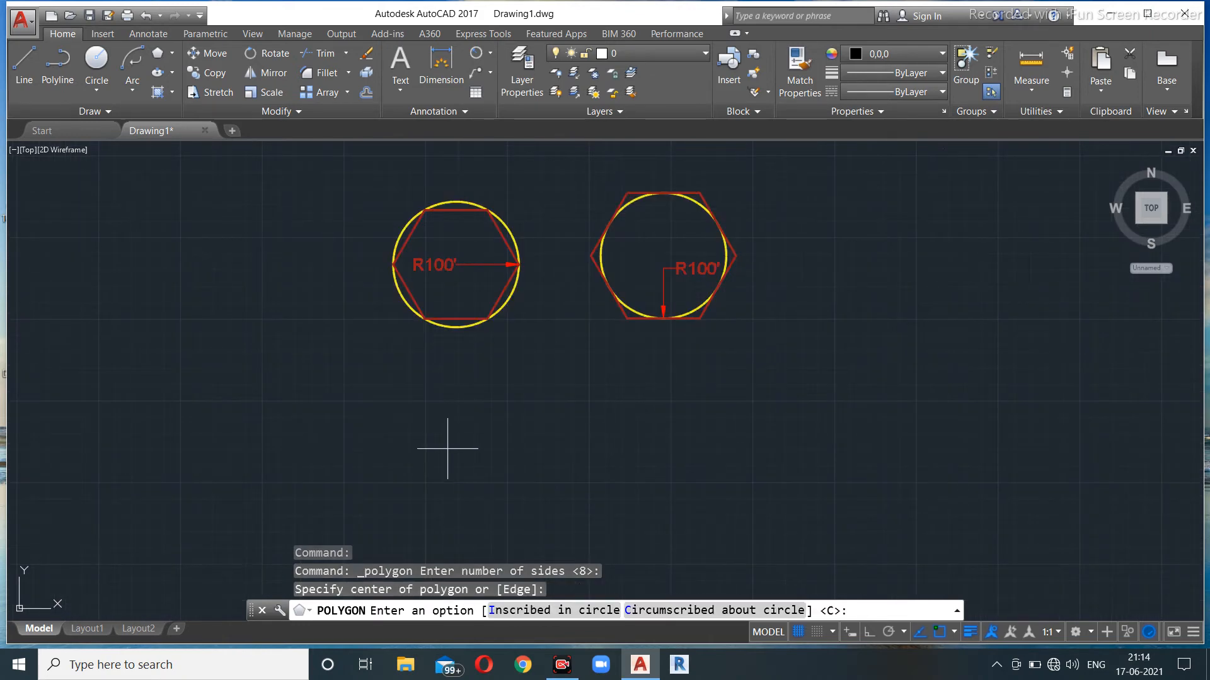
click(522, 618)
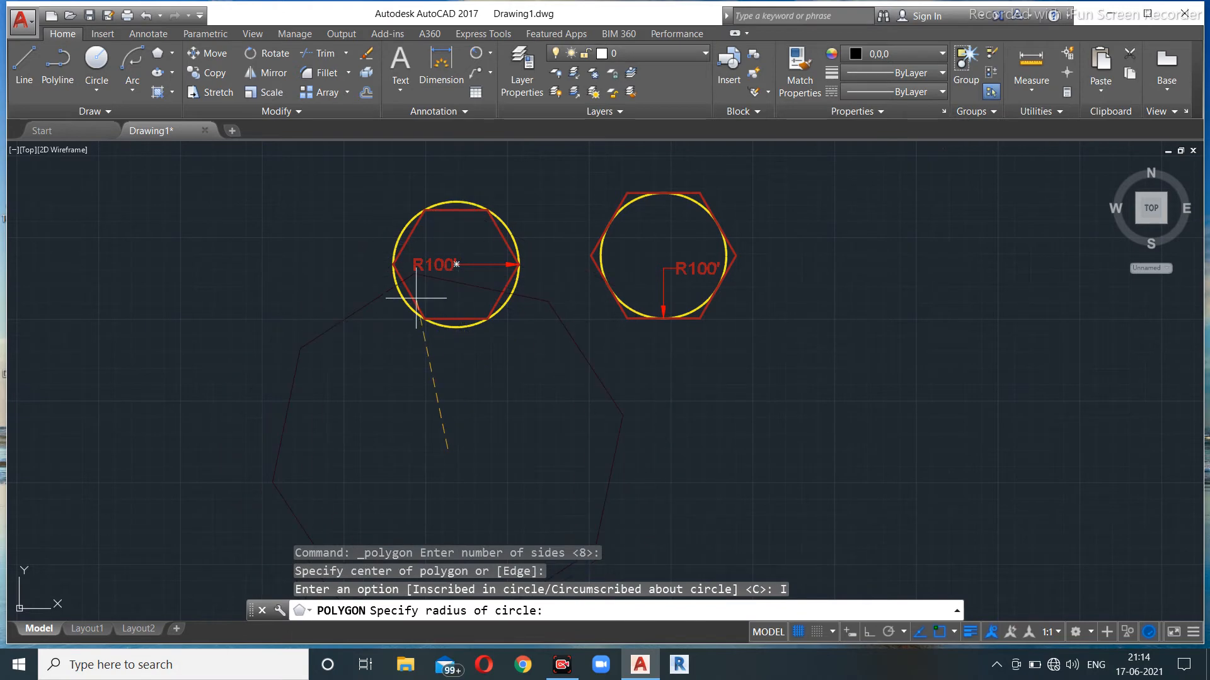
scroll(441, 410, down, 2)
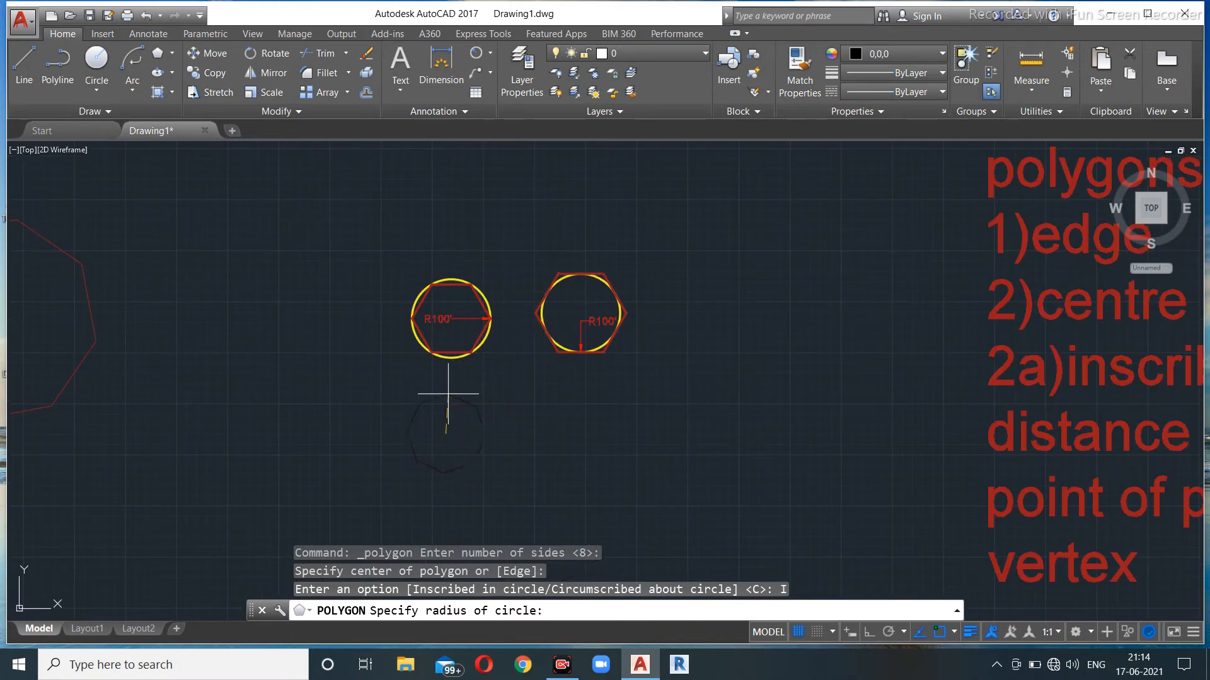
scroll(437, 405, up, 2)
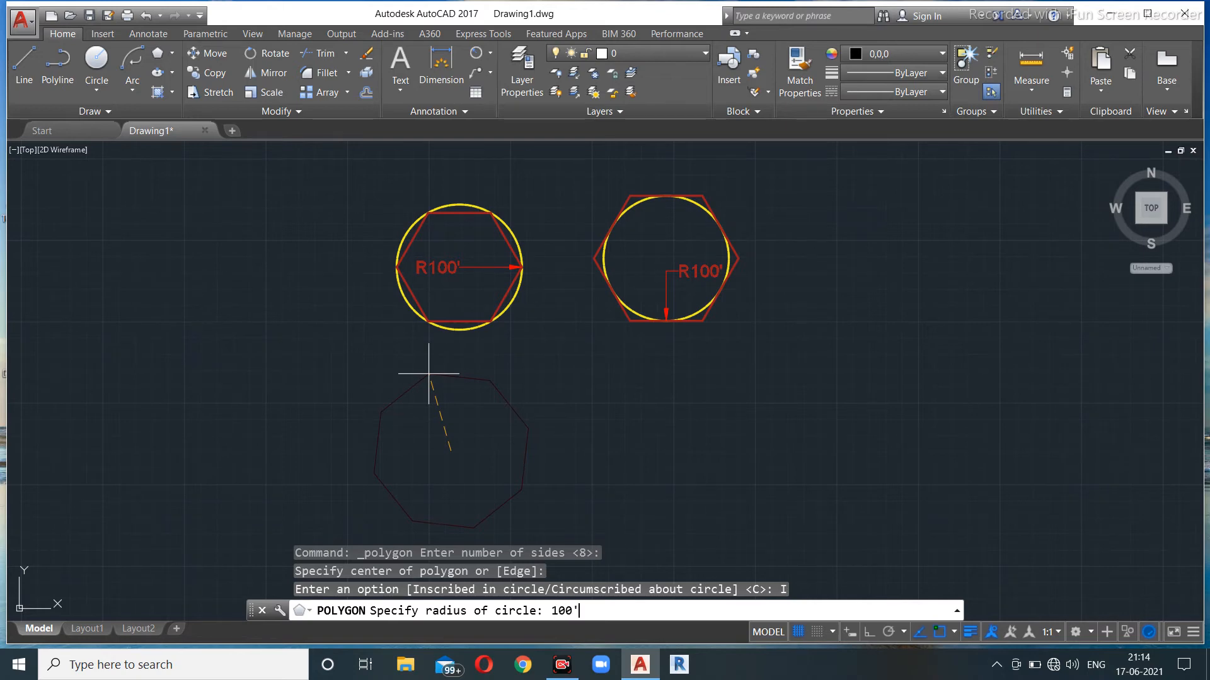
key(Return)
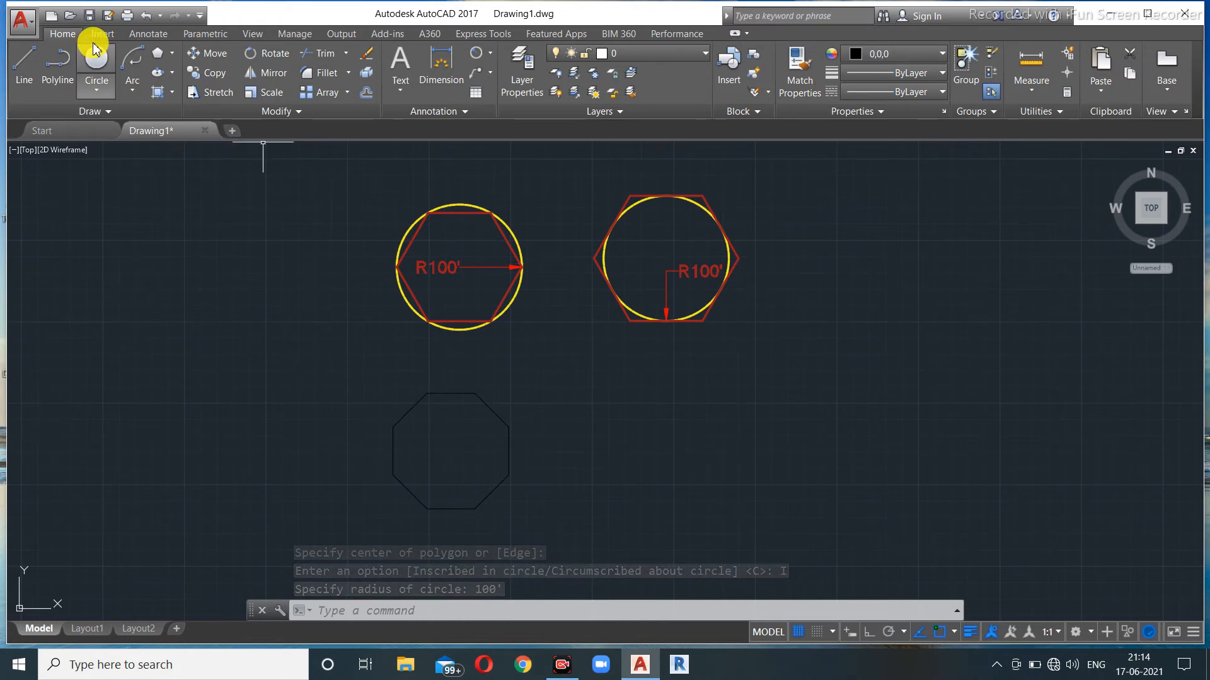
Draw an 8-sided polygon circumscribed about a circle of radius 100', centred below the circumscribed hexagon example.
click(155, 55)
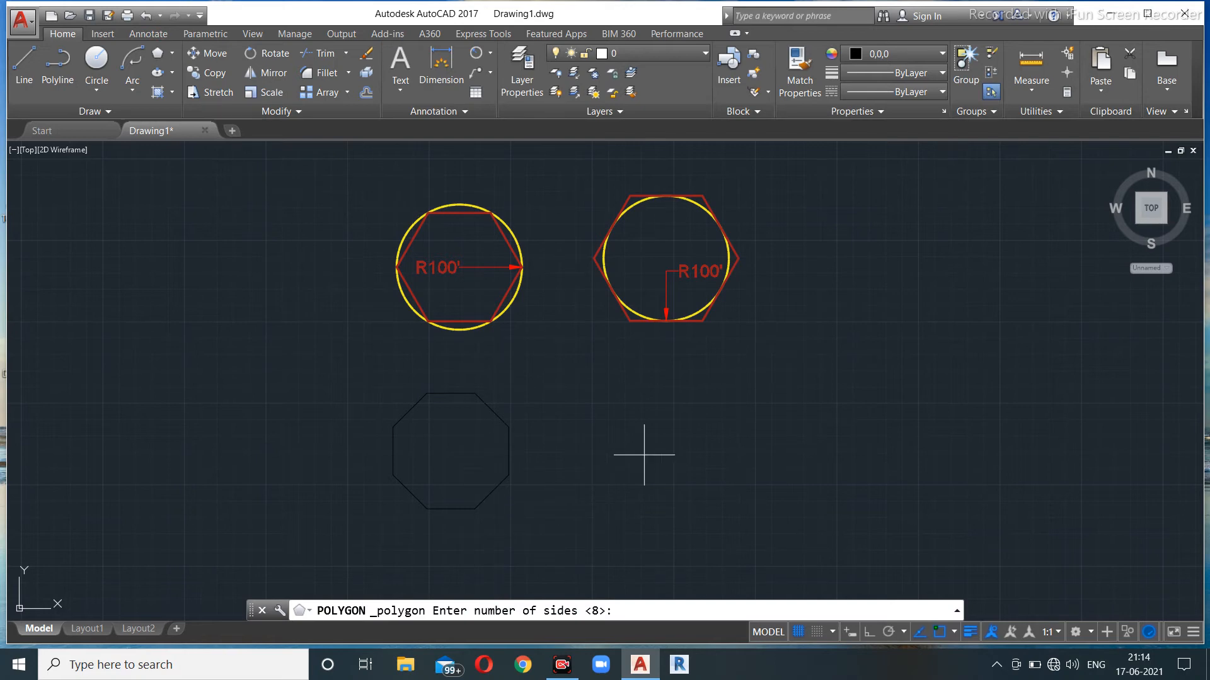
key(Return)
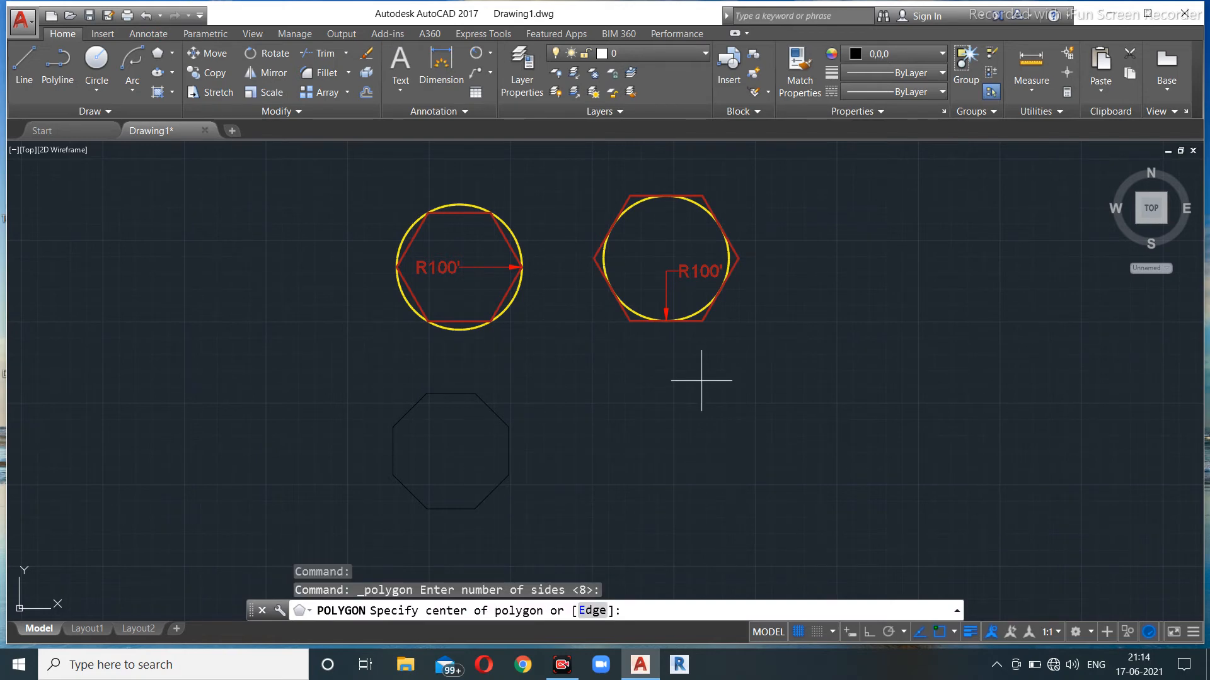
click(674, 438)
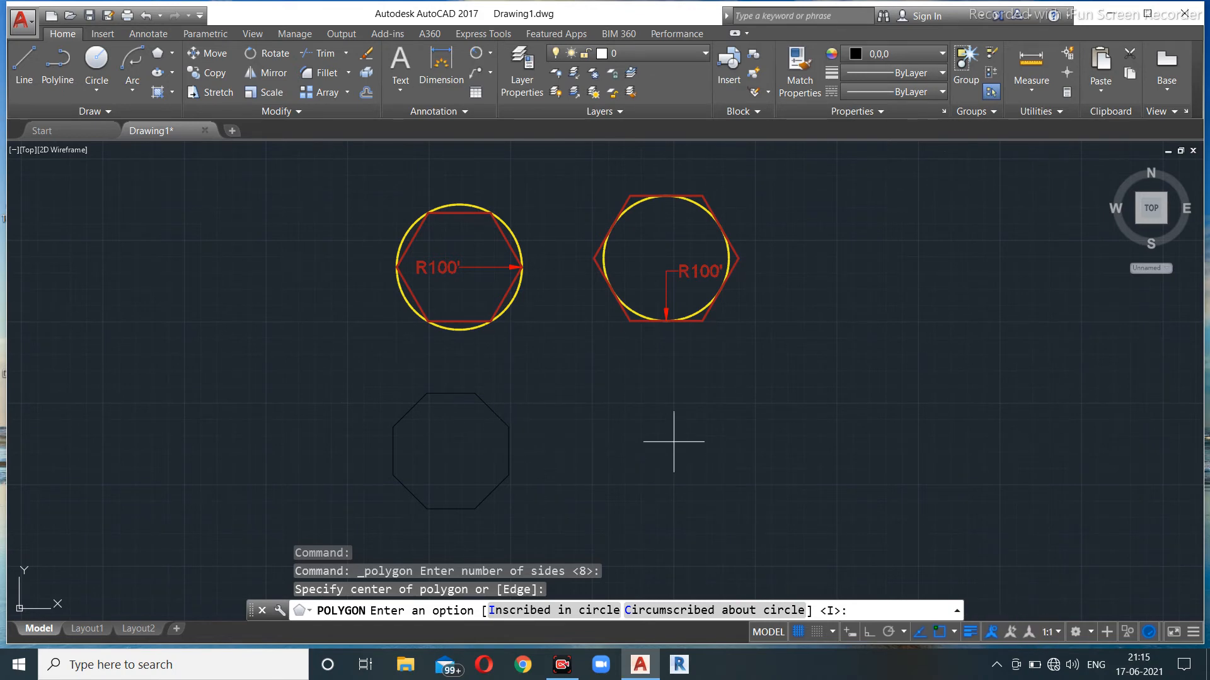
click(670, 611)
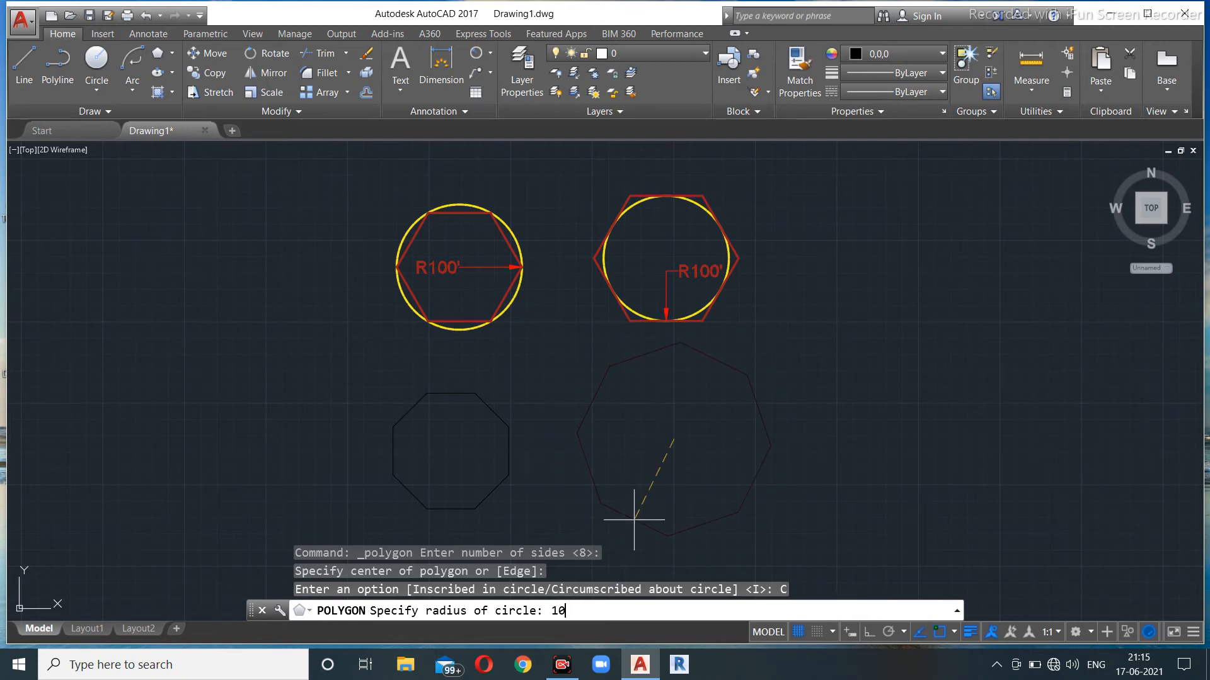
text(100')
key(Return)
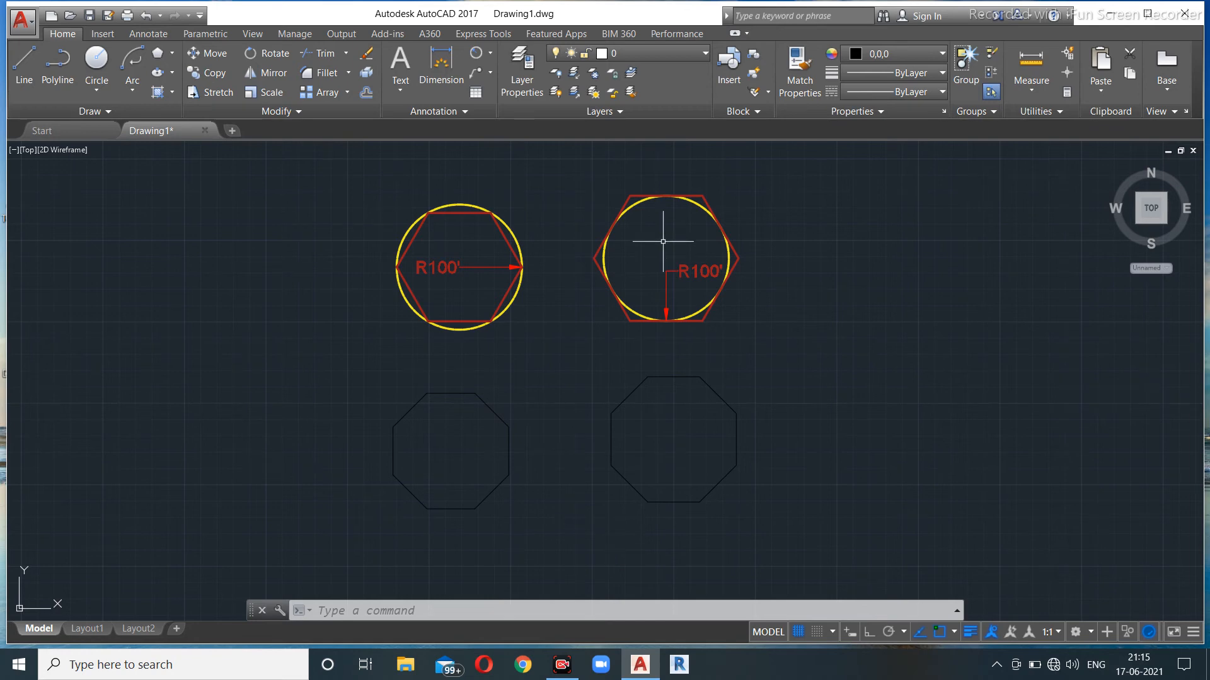
Draw a 4-sided polygon inscribed in a circle, centred left of the new octagons, with Ortho on and one vertex straight above its centre.
scroll(599, 386, down, 2)
mouse_move(843, 442)
middle_down()
mouse_move(717, 400)
mouse_move(857, 342)
middle_up()
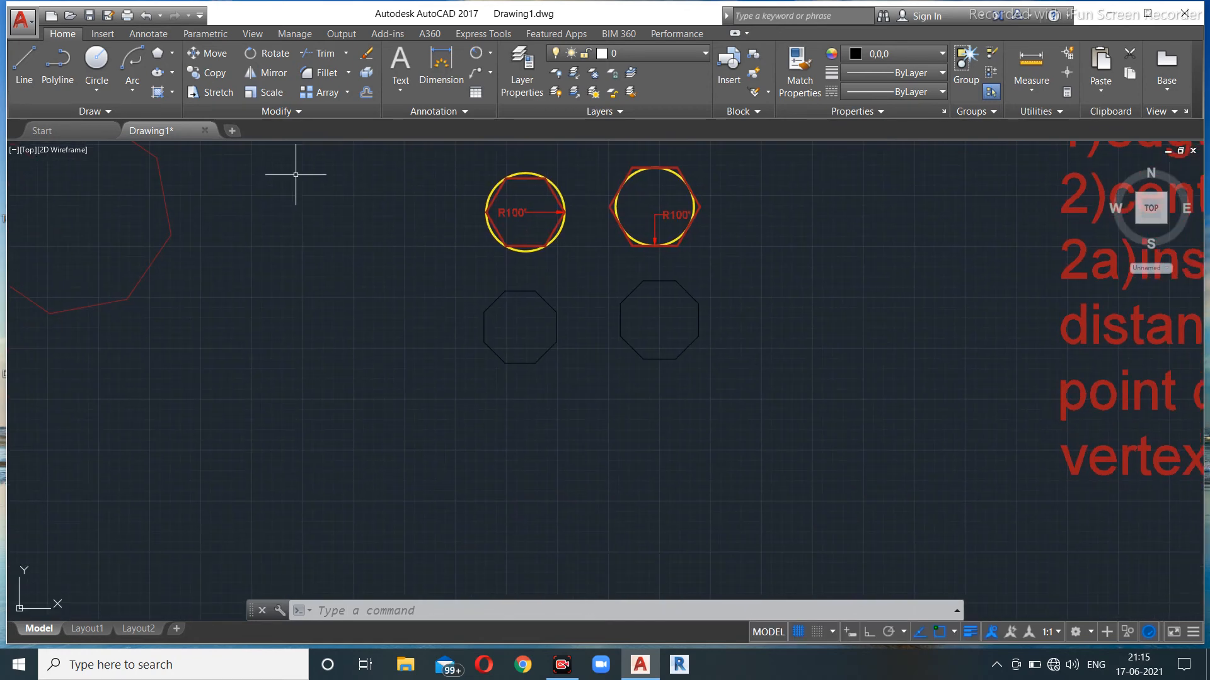
click(157, 53)
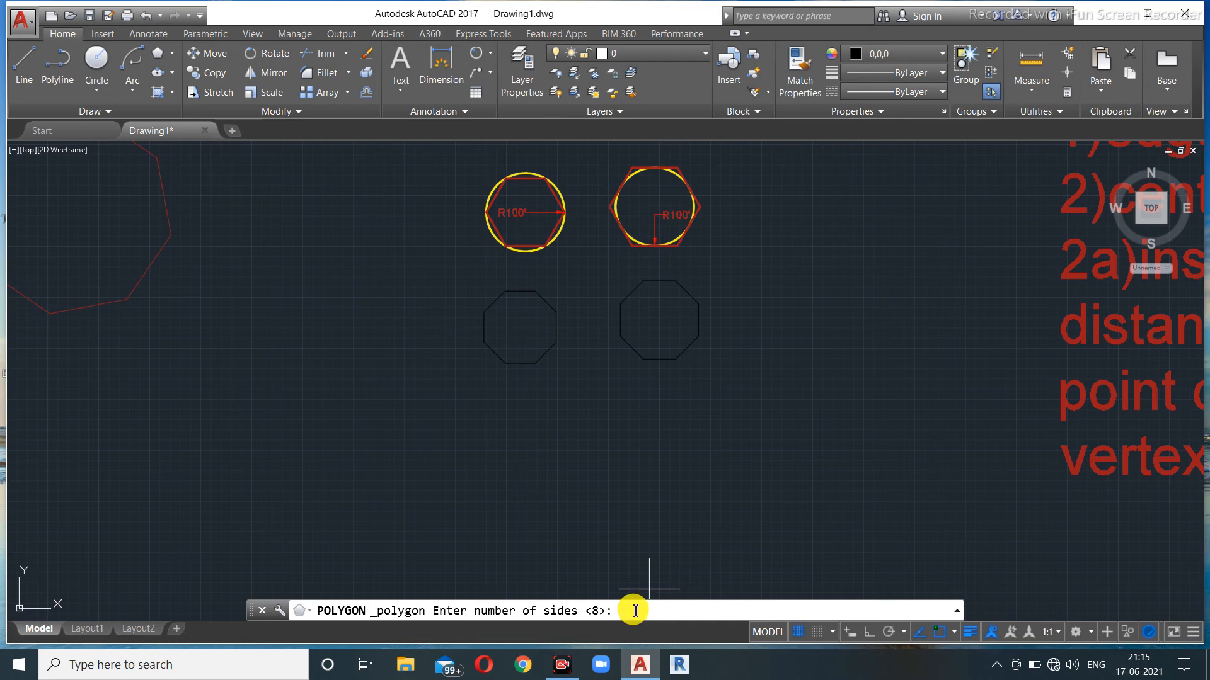
text(4)
key(Return)
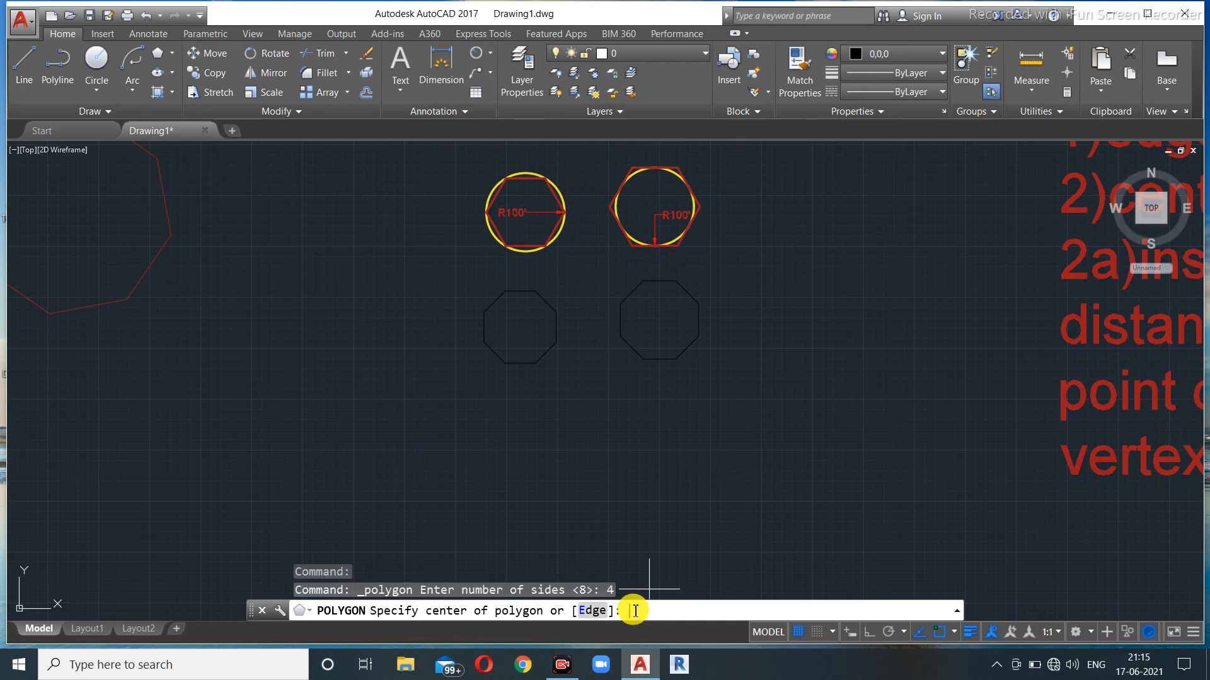
click(342, 395)
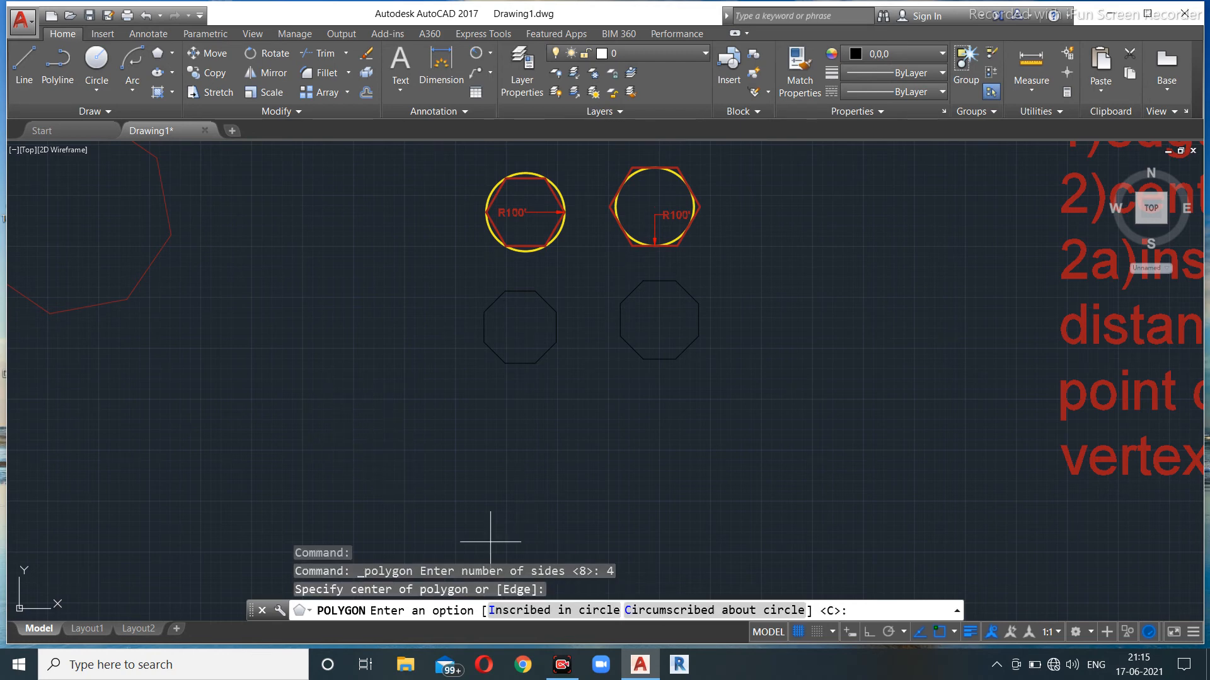
click(550, 611)
double_click(550, 611)
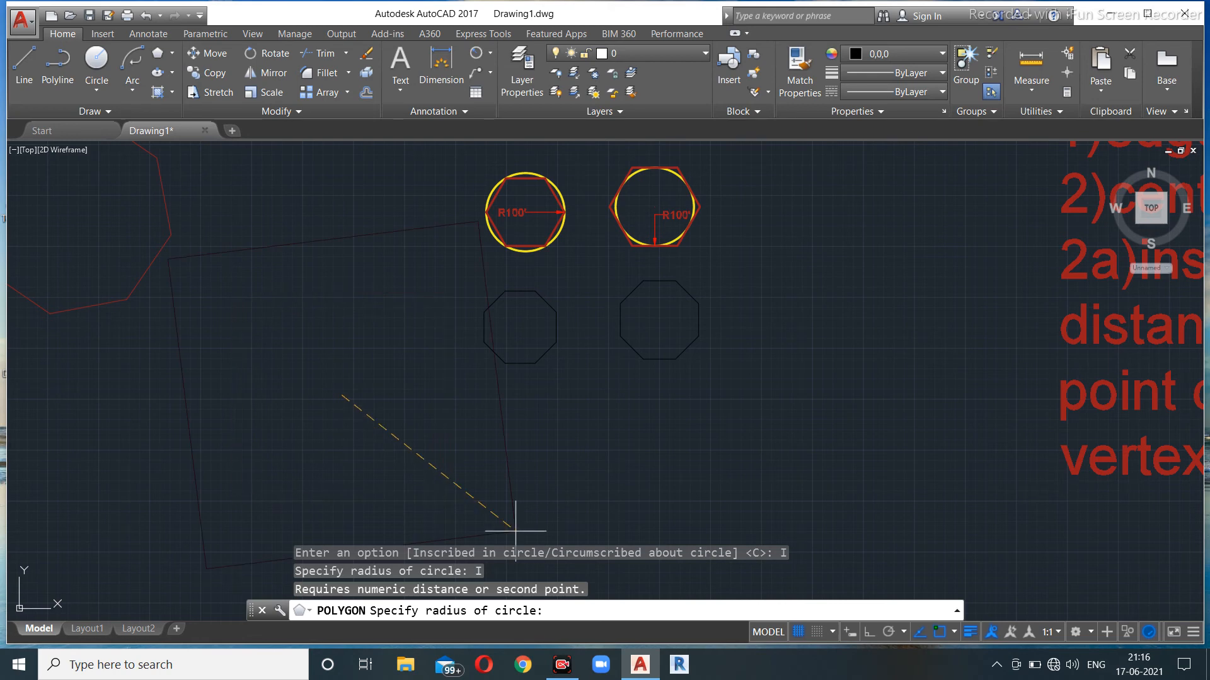
click(871, 632)
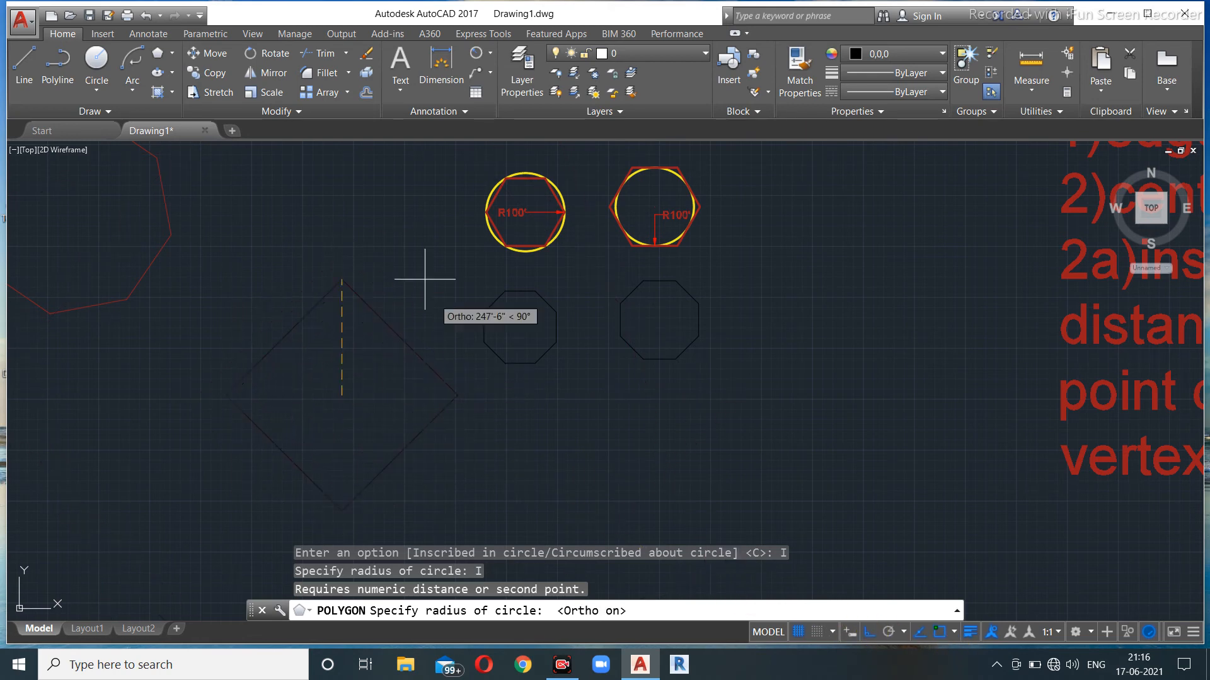
click(340, 276)
Draw a 4-sided polygon by the Edge method with a horizontal bottom edge, in the space below the notes and right of the diamond.
scroll(334, 353, down, 2)
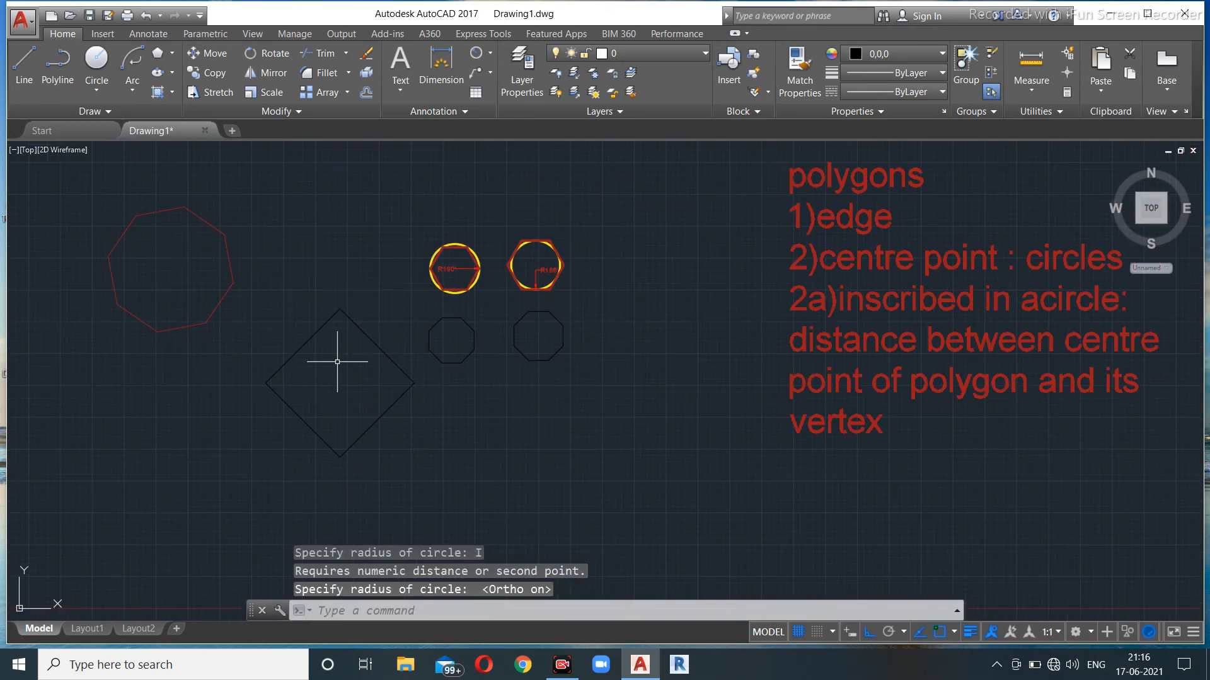
mouse_move(457, 453)
middle_down()
mouse_move(332, 378)
mouse_move(293, 374)
middle_up()
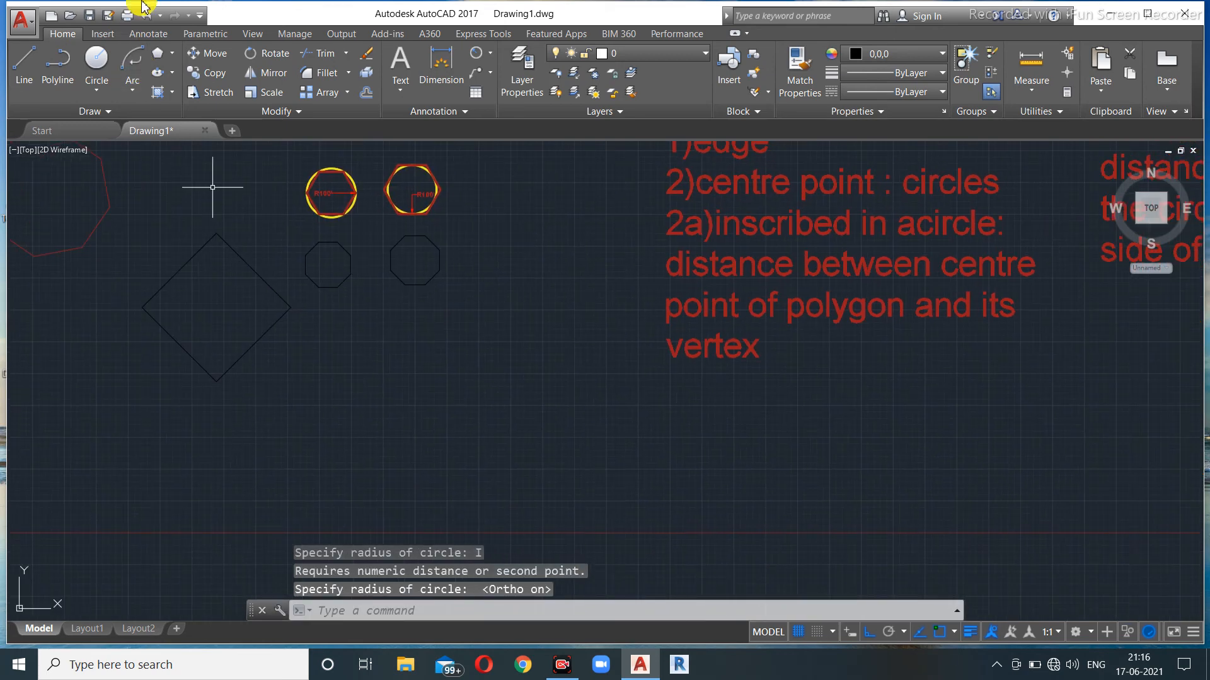
click(157, 52)
key(Return)
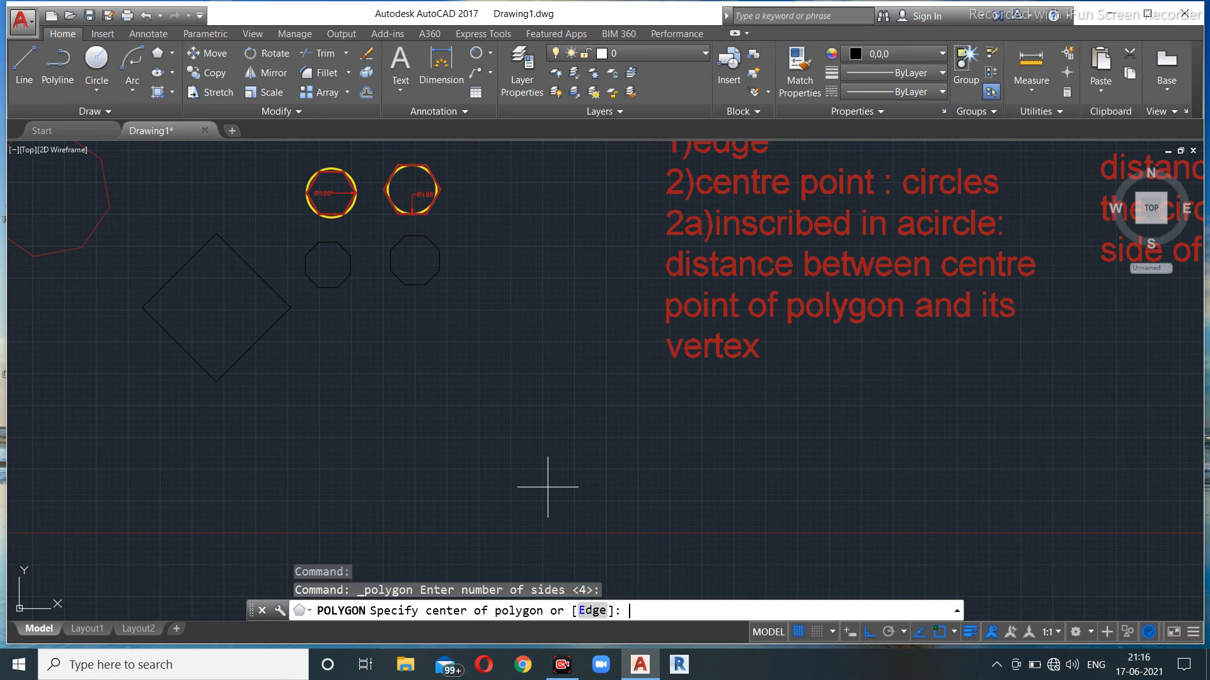
click(597, 611)
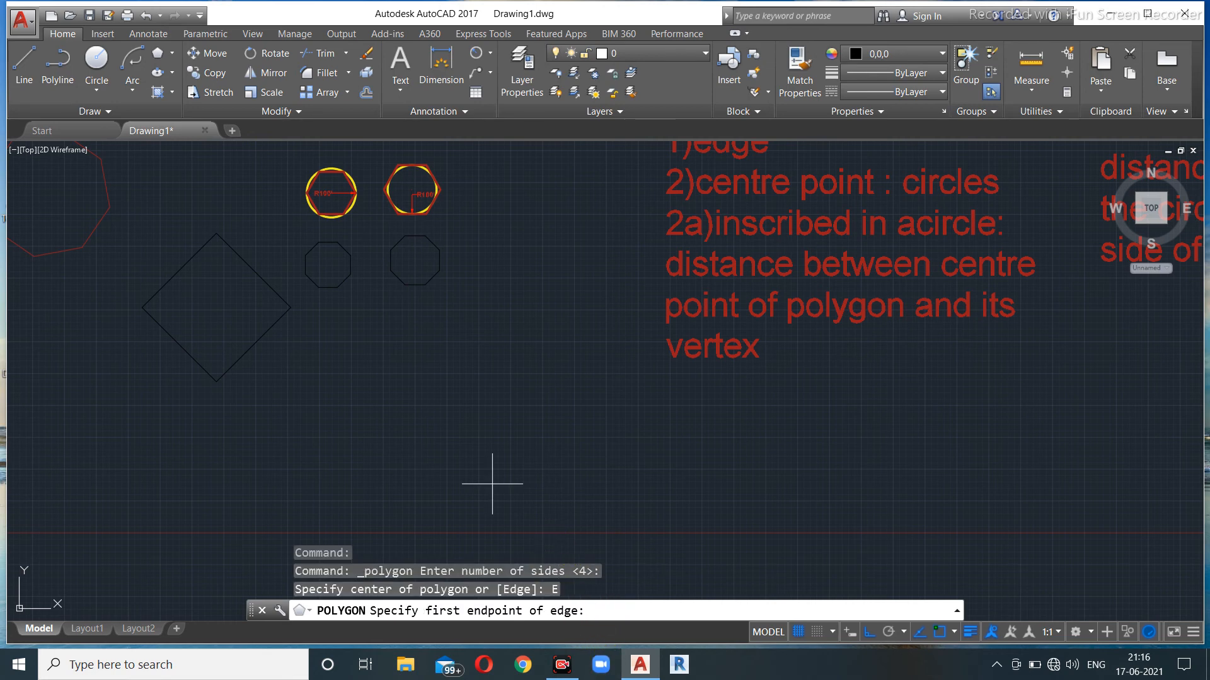
click(439, 473)
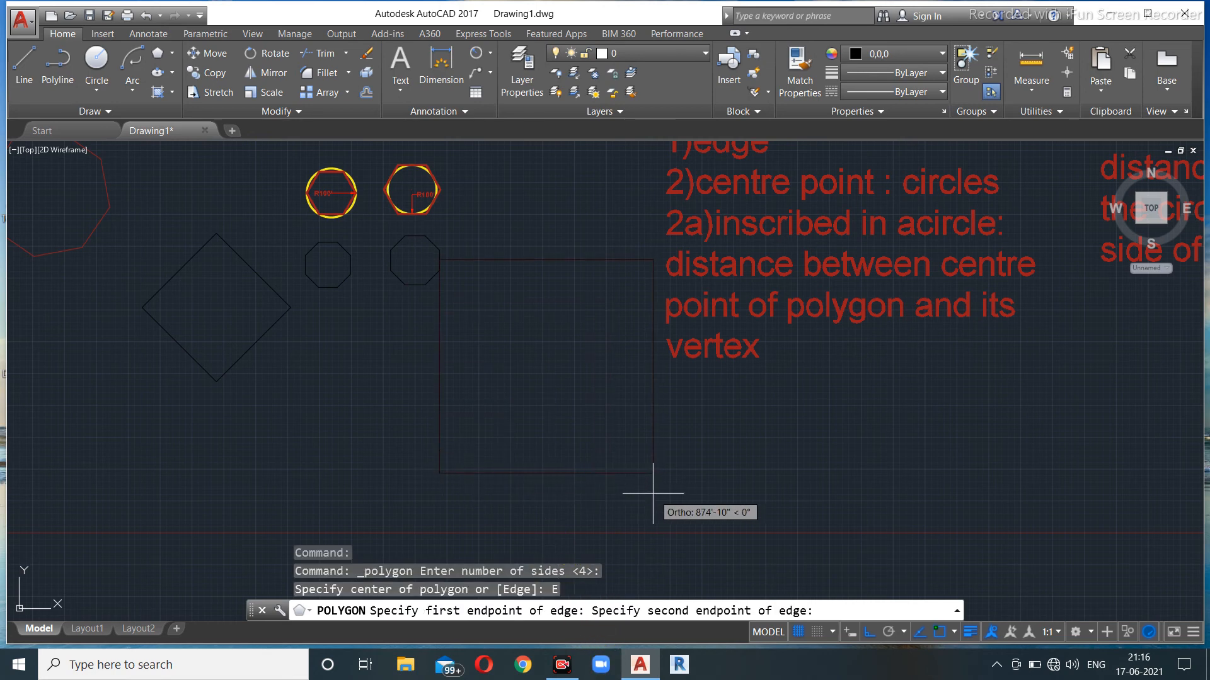
click(577, 472)
Draw a 3-sided polygon by the Edge method with a horizontal base, below the diamond and the square.
scroll(512, 371, down, 2)
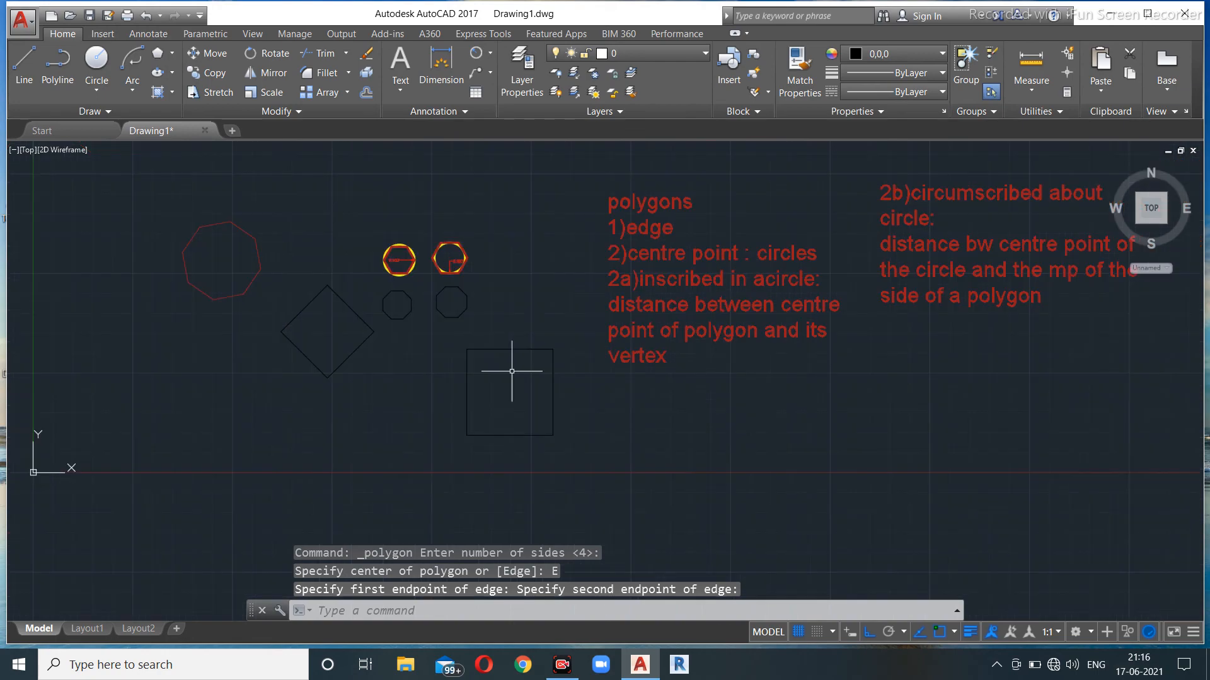
middle_drag(332, 421, 386, 346)
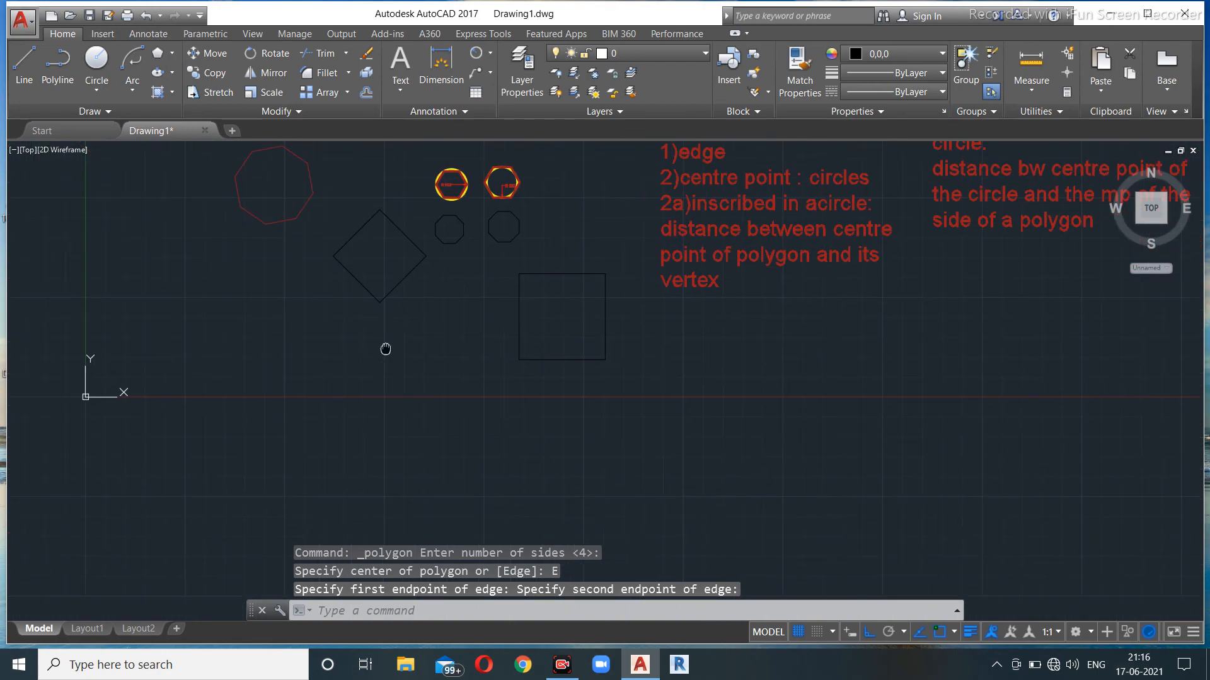
click(158, 53)
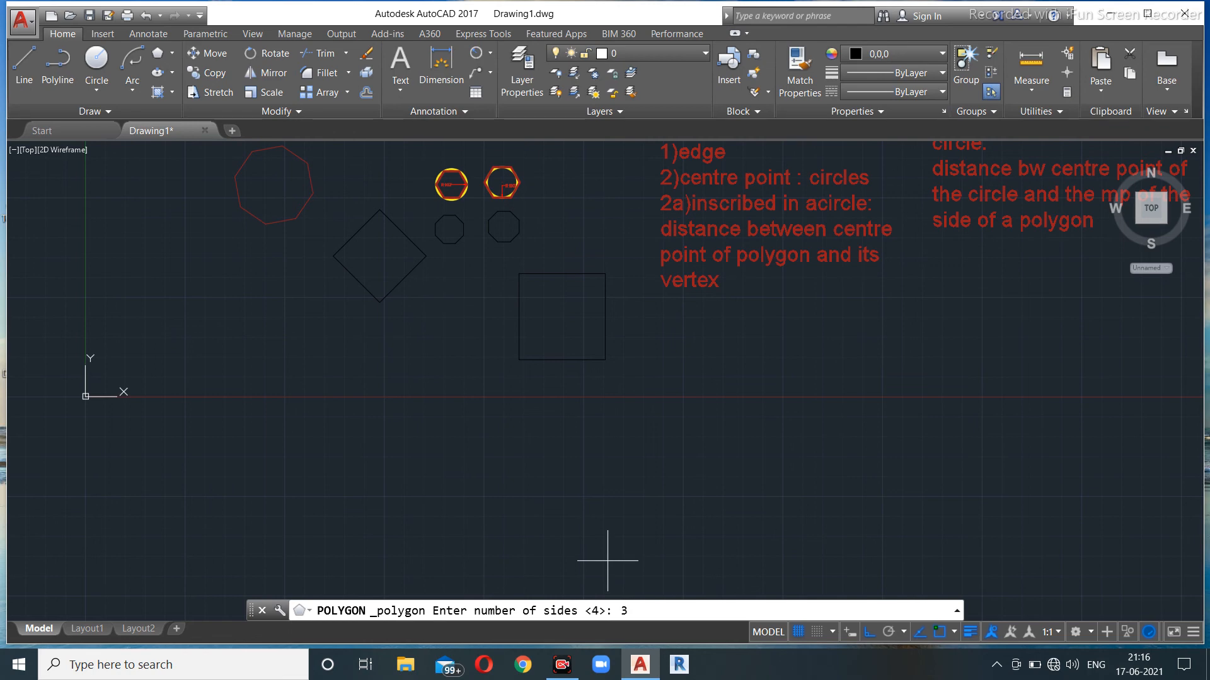
text(3)
key(Return)
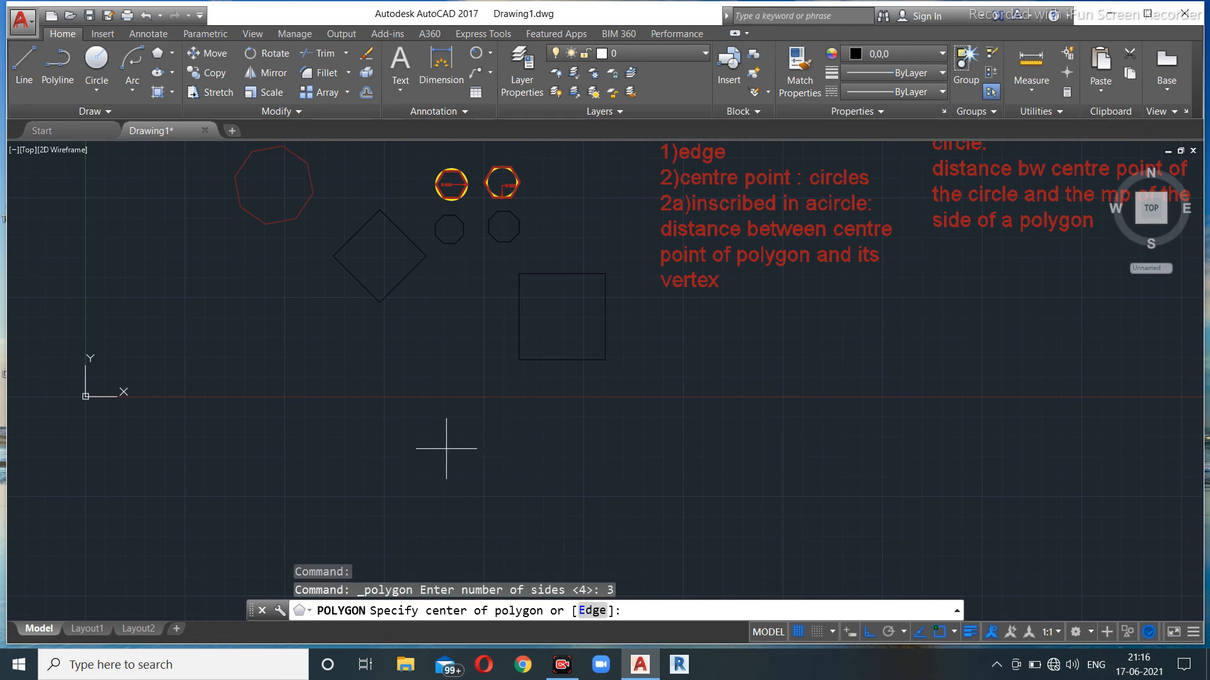
text(E)
key(Return)
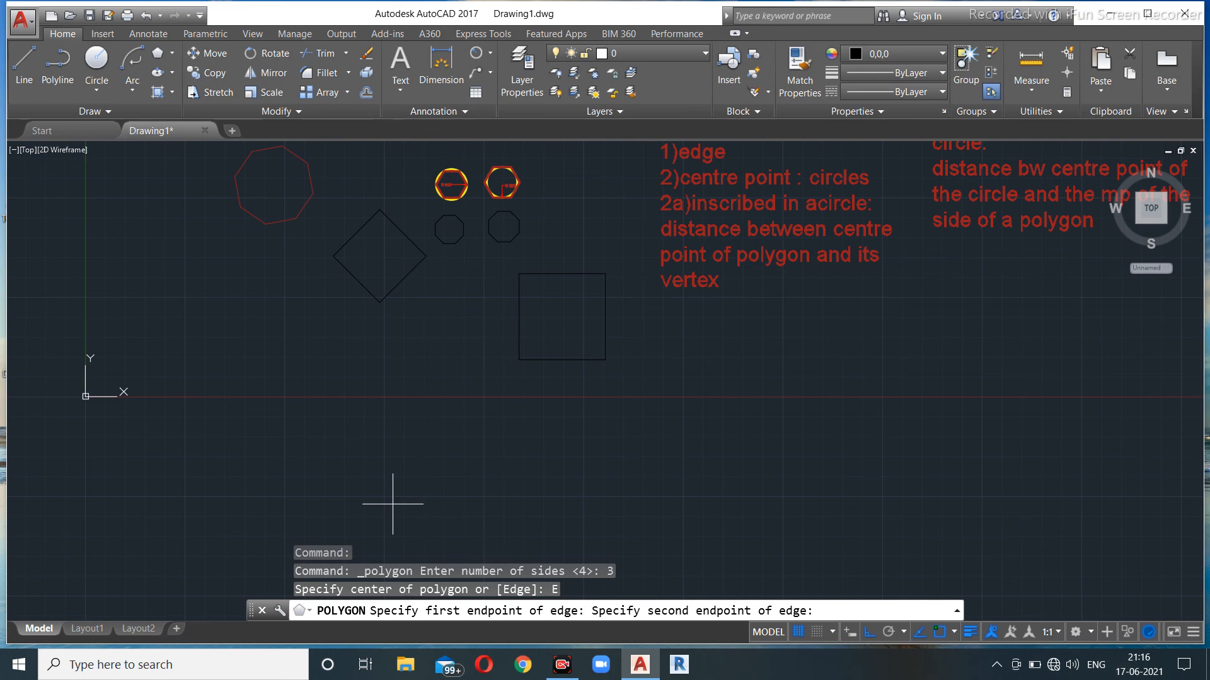
click(560, 517)
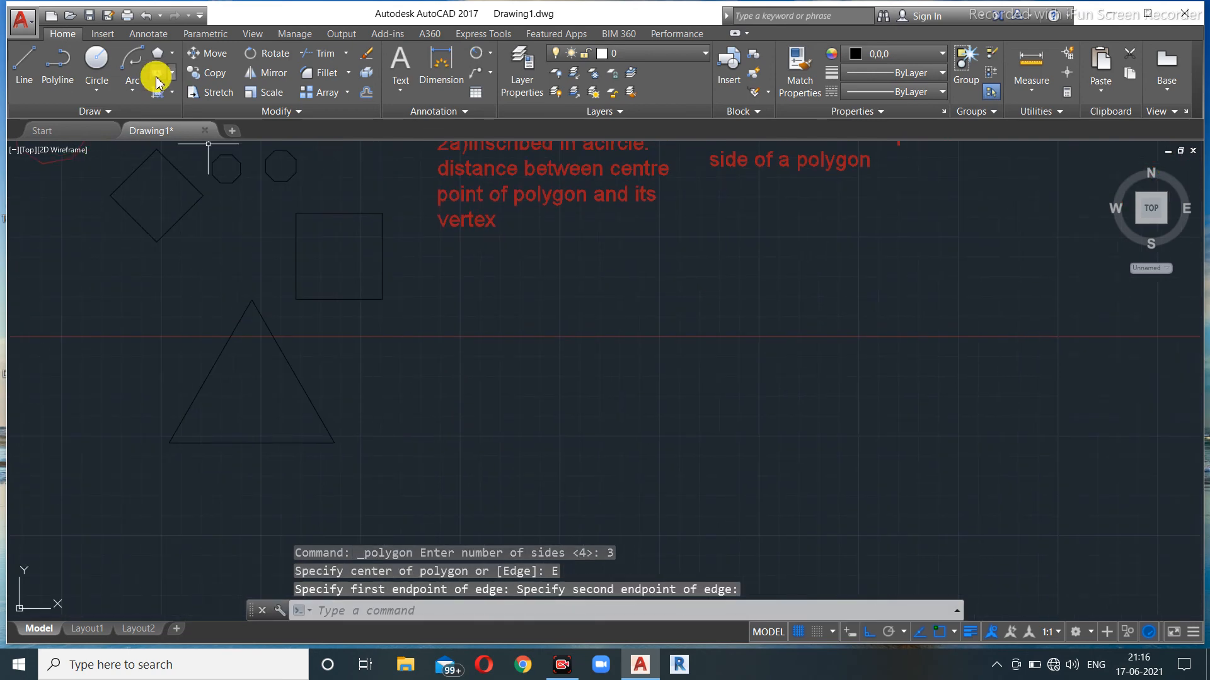
Try to start a polygon with 1025 sides.
click(157, 53)
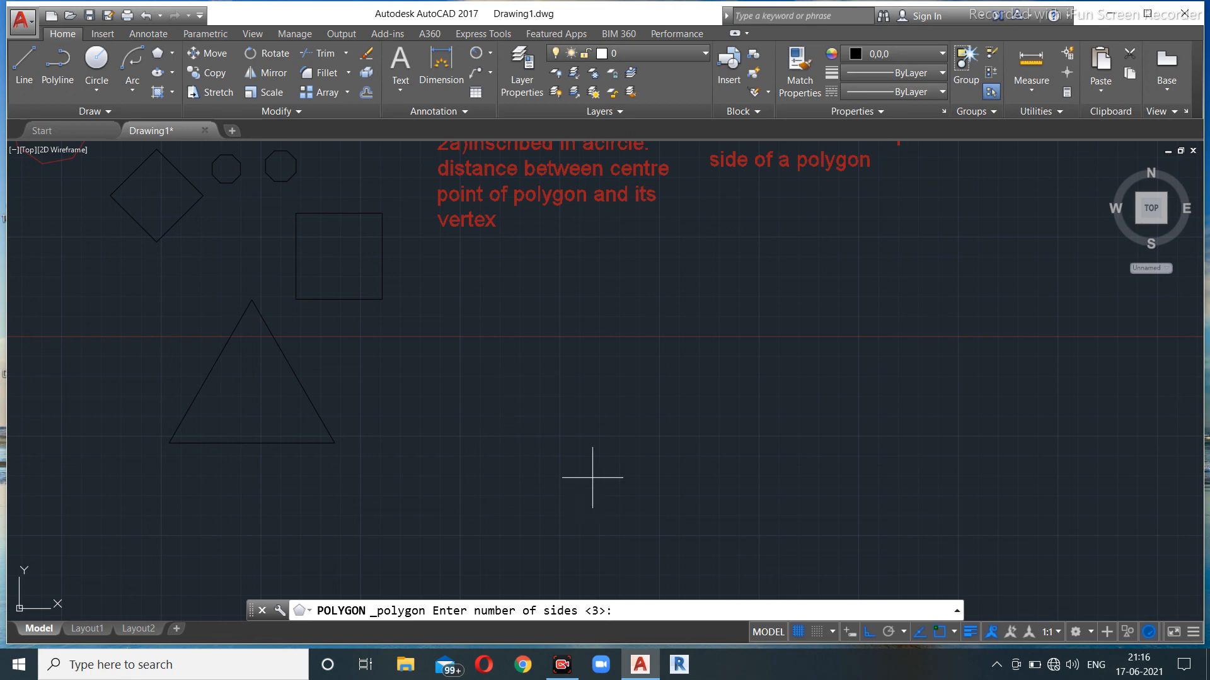
text(1025)
key(Return)
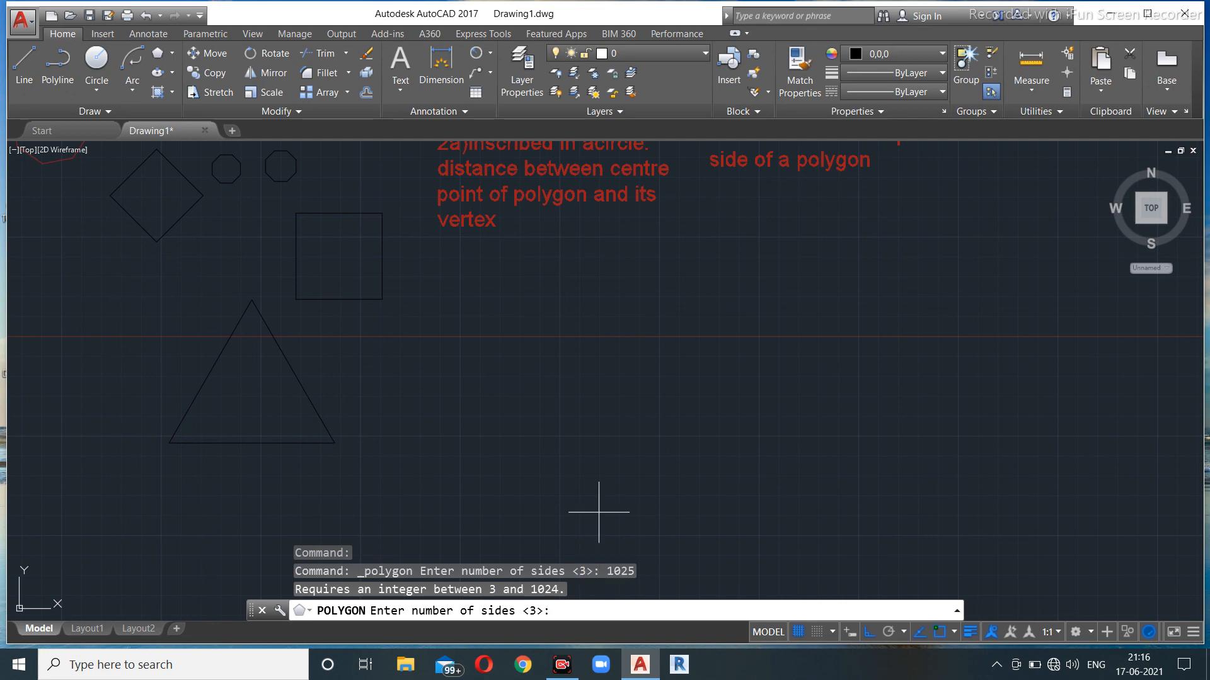
scroll(595, 337, down, 2)
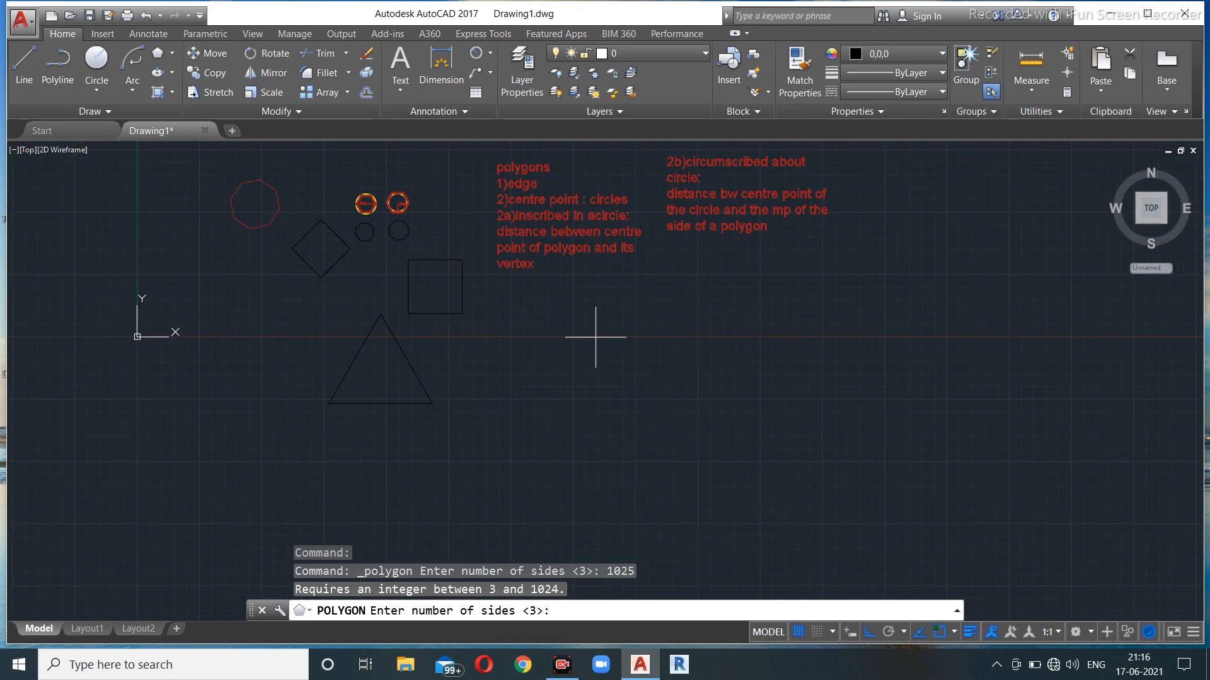
middle_drag(599, 329, 573, 384)
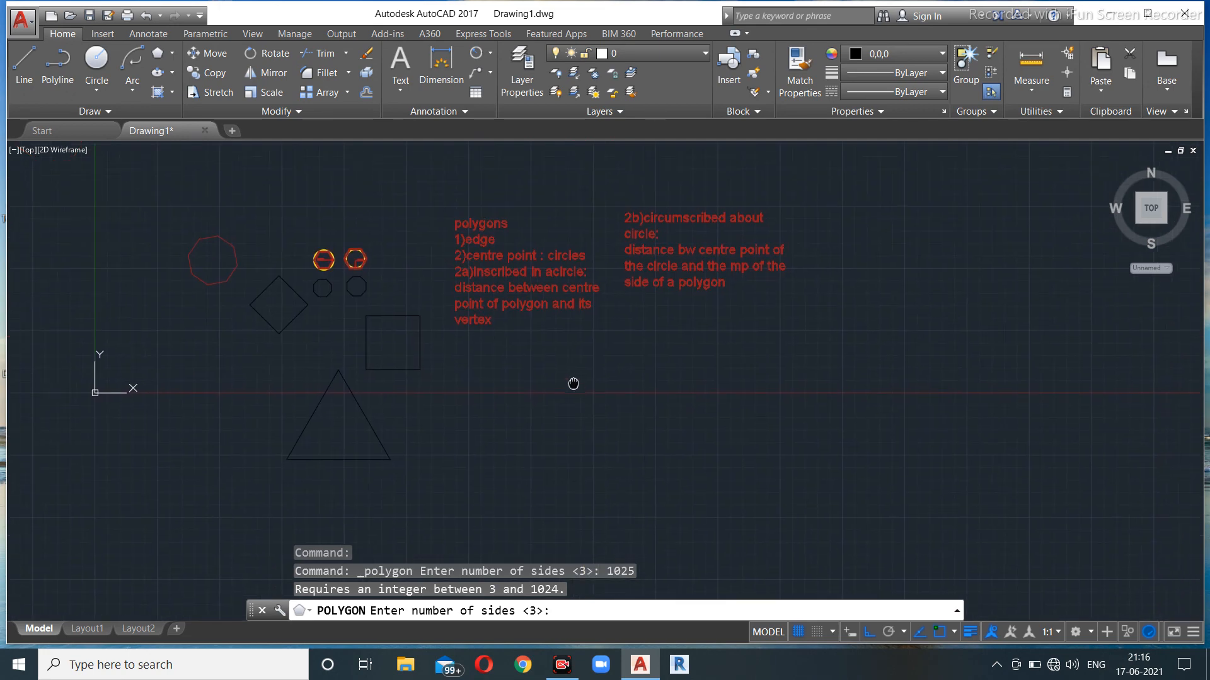
scroll(456, 377, up, 2)
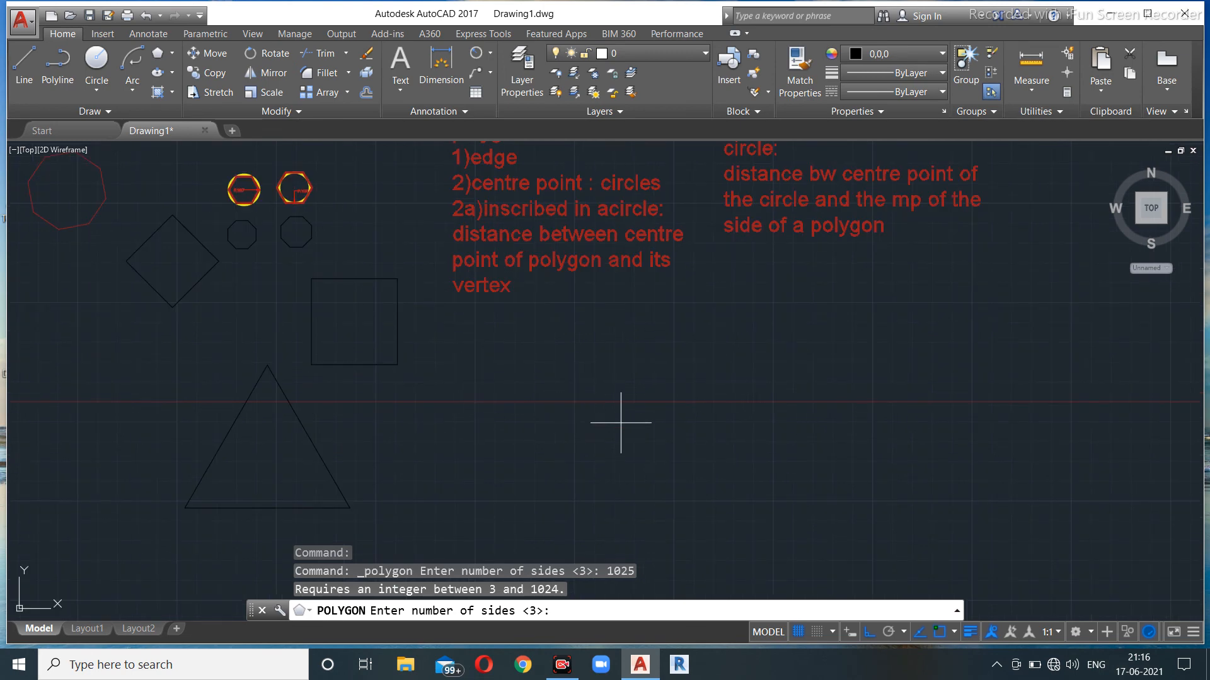